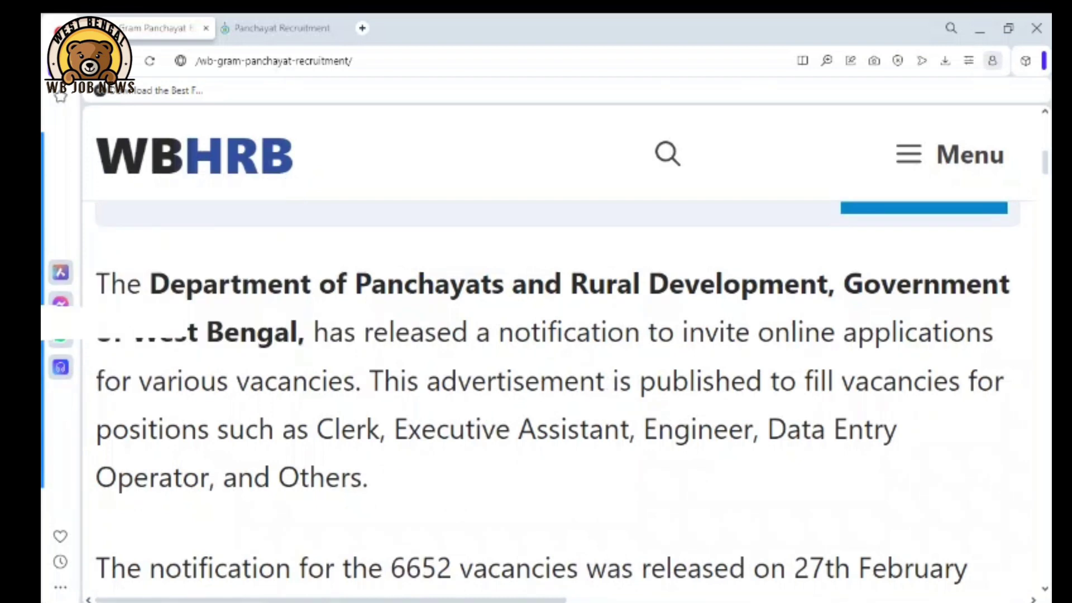
Read the introductory paragraph, highlighting the Department of Panchayats and Rural Development and the advertised positions such as Executive Assistant.
drag(151, 284, 757, 284)
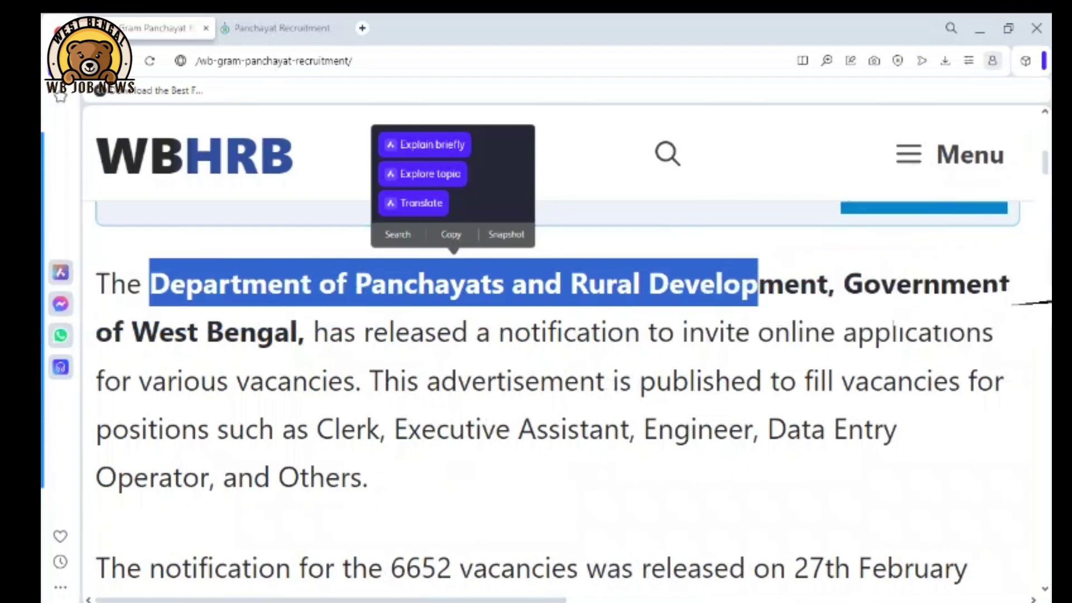
drag(864, 284, 981, 284)
drag(202, 284, 816, 304)
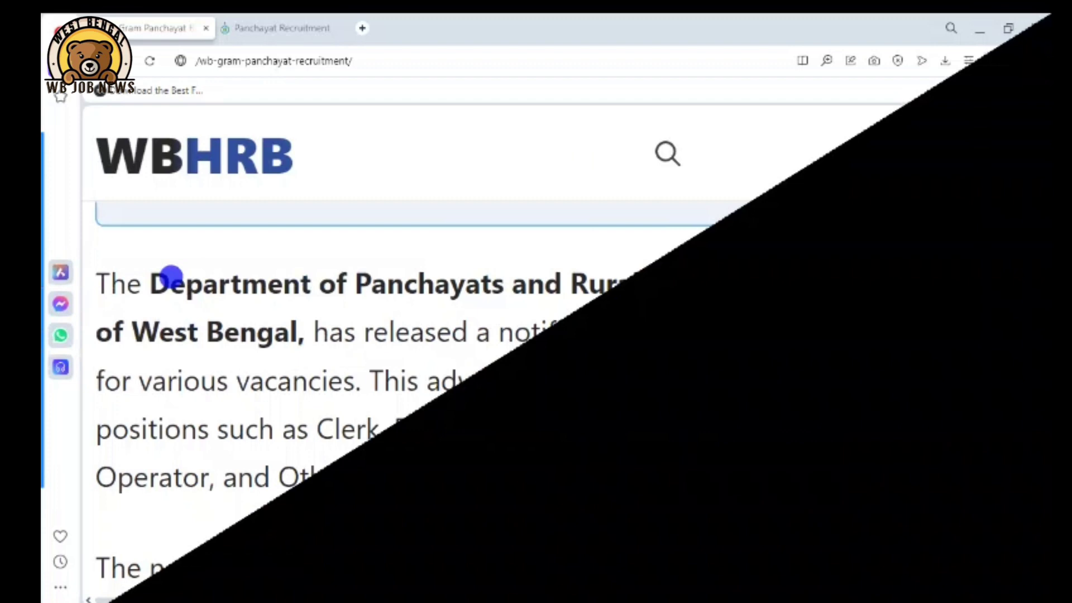
drag(167, 280, 827, 279)
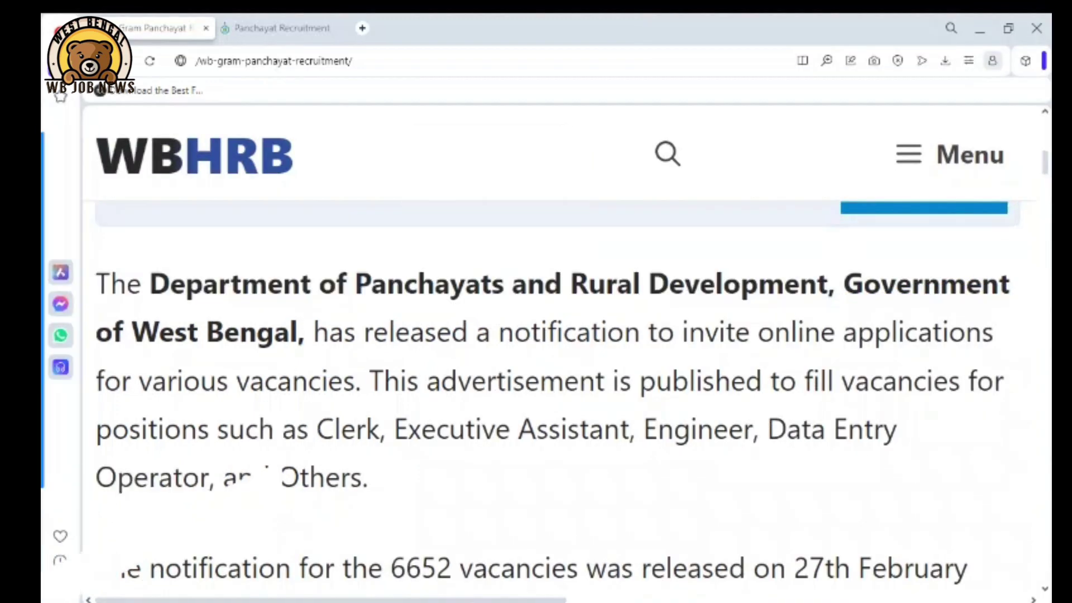
drag(229, 430, 316, 430)
drag(393, 429, 447, 431)
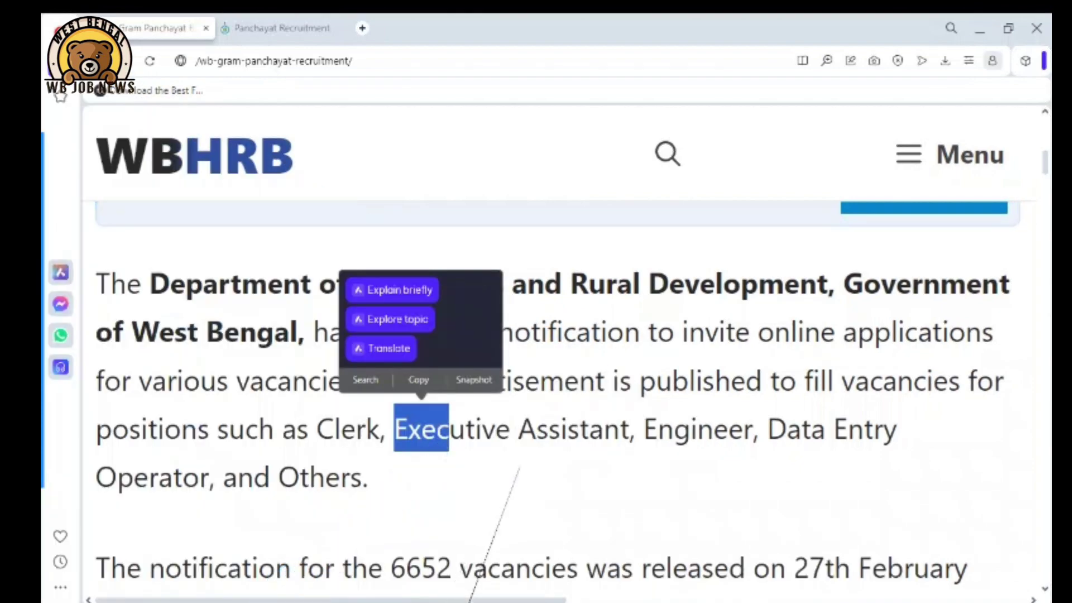
Read the notification paragraph, highlighting the number of vacancies and the notification's release date.
scroll(1039, 174, down, 10)
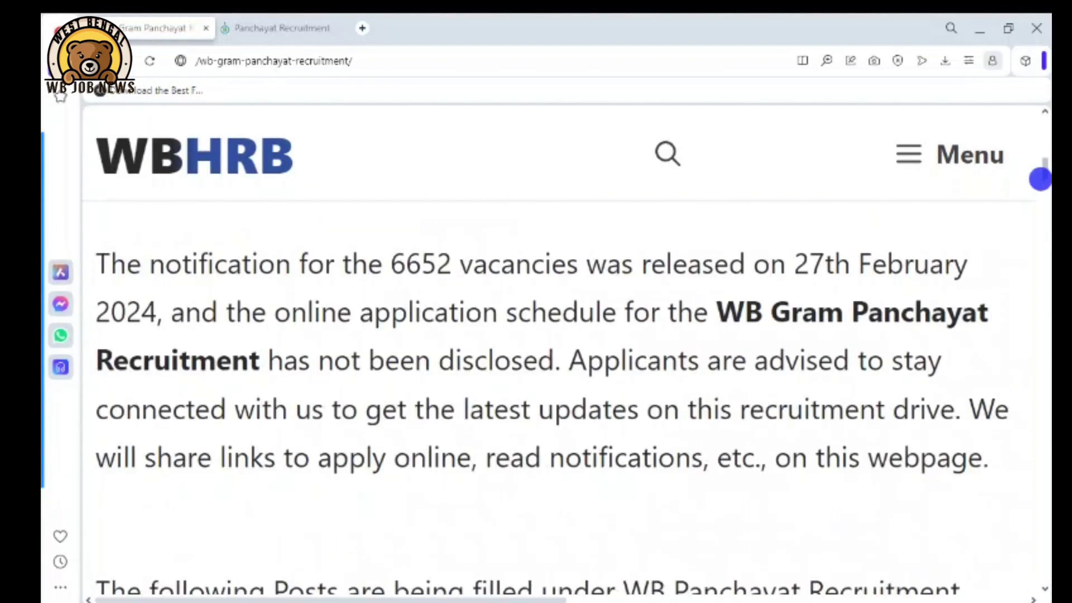
scroll(1038, 174, up, 3)
scroll(1038, 174, up, 3)
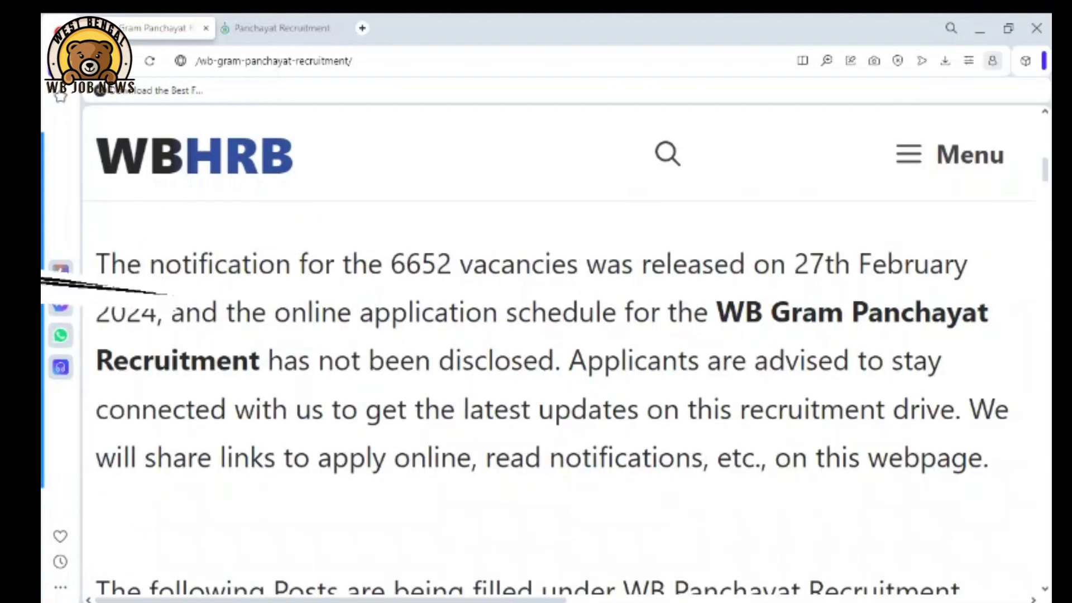
drag(166, 257, 269, 251)
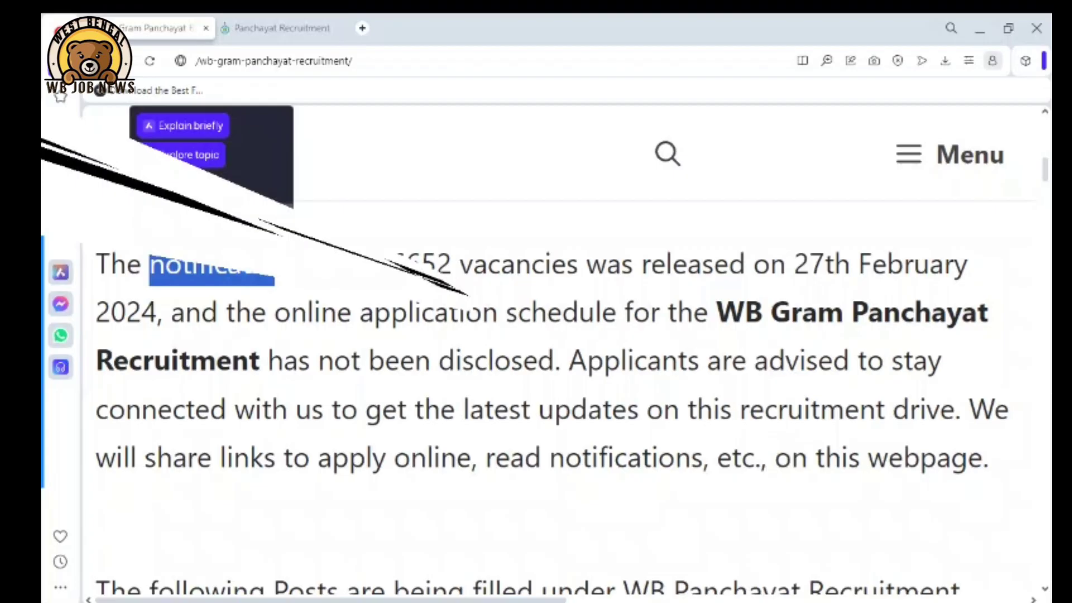
double_click(420, 263)
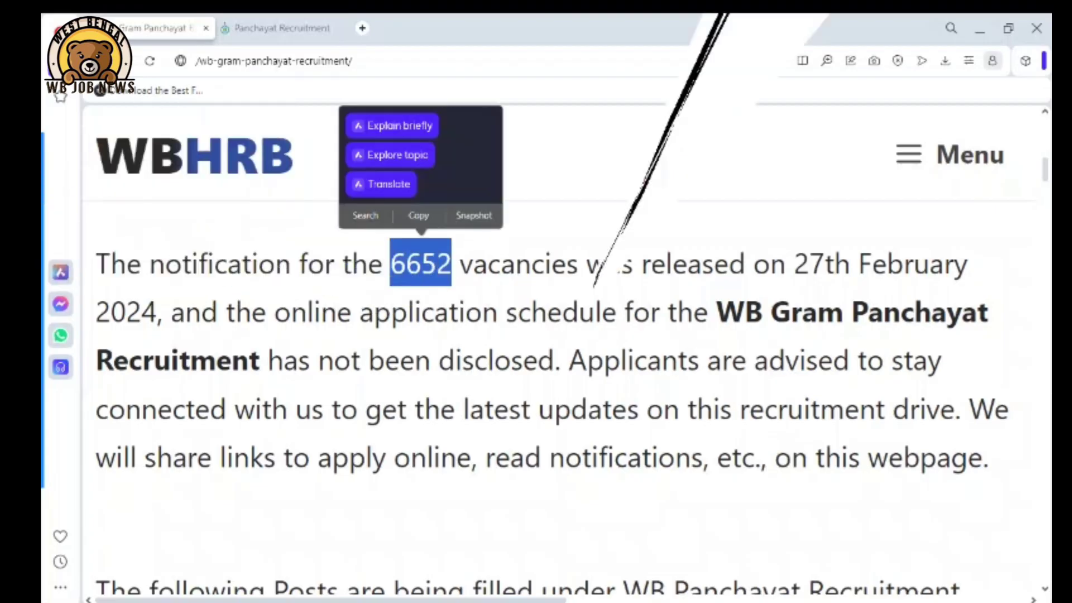
drag(580, 263, 861, 258)
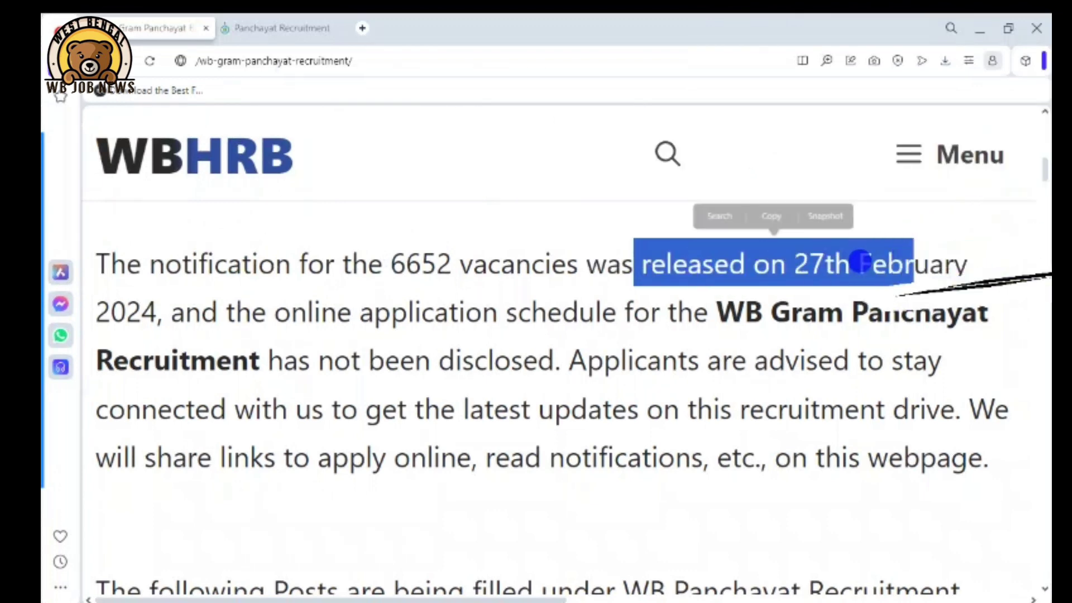
click(677, 263)
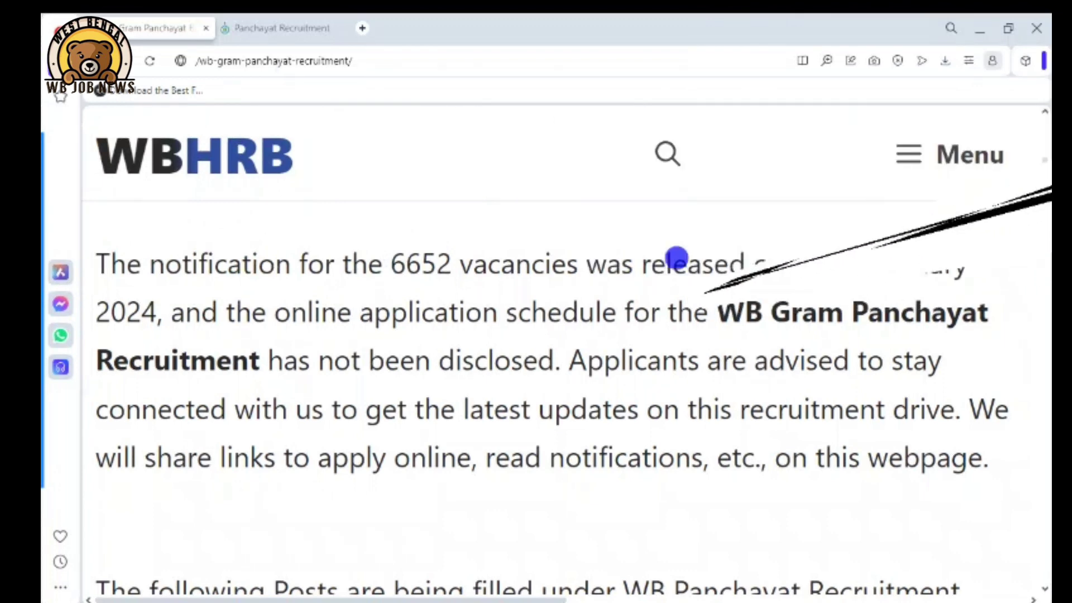
drag(650, 263, 903, 262)
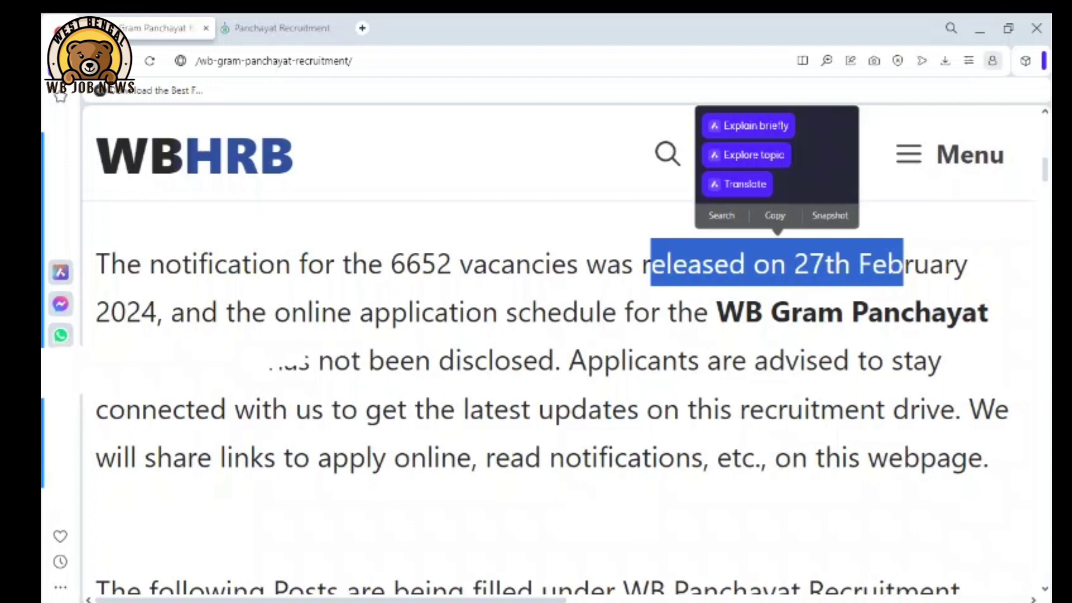
Highlight the online application schedule, the WB Gram Panchayat Recruitment advice to applicants, and the sentence about sharing links while reading.
drag(273, 313, 564, 302)
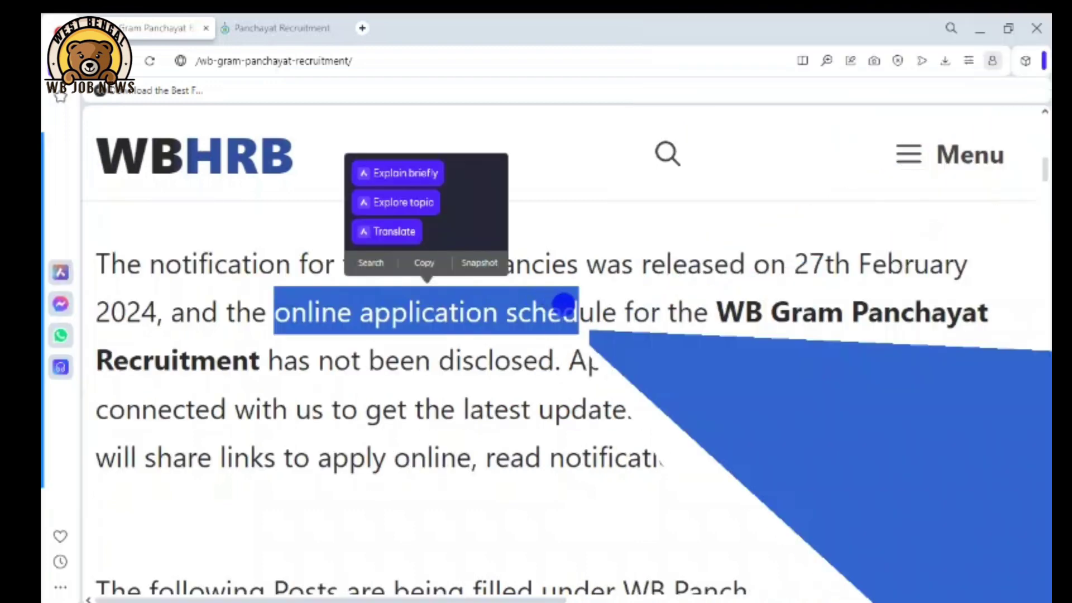
click(564, 302)
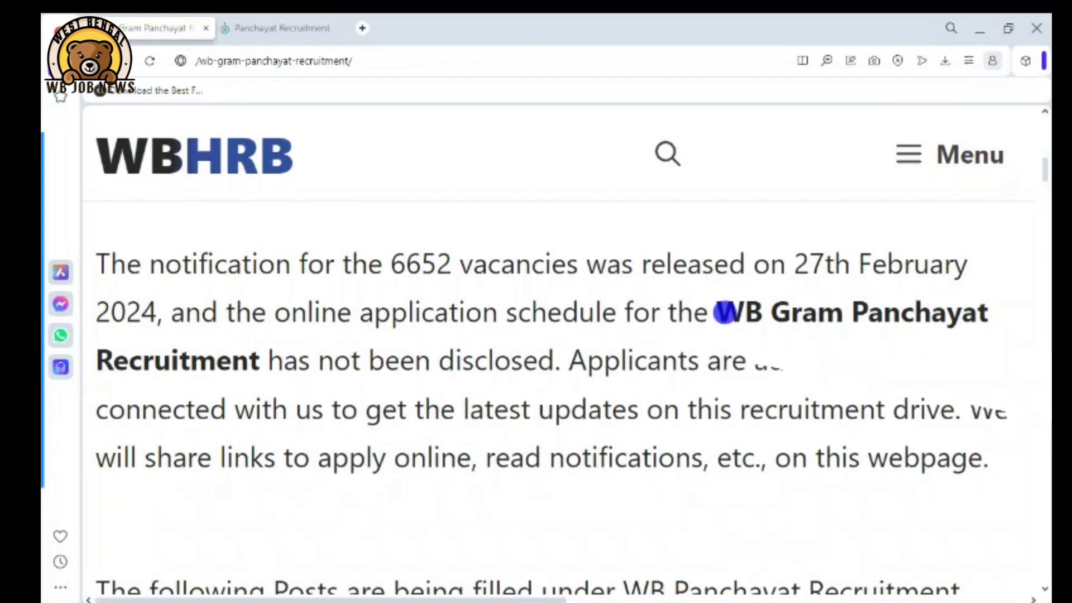
drag(723, 312, 909, 411)
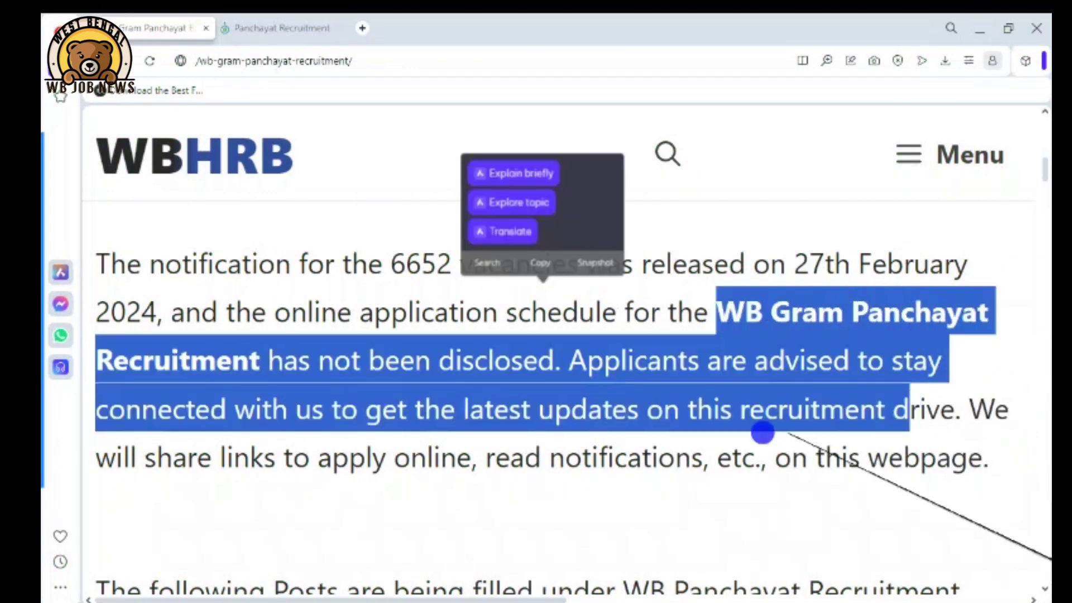
click(762, 432)
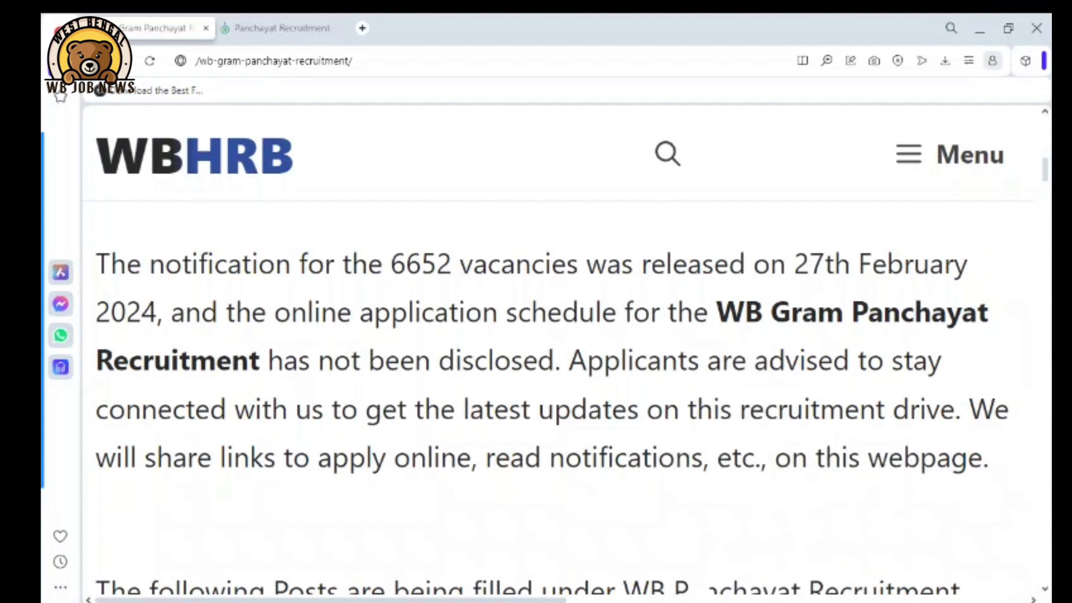
drag(565, 458, 627, 458)
click(512, 448)
Go through the Gram Panchayat posts in the list, highlighting each from Executive Assistant to Secretary.
drag(1042, 173, 1043, 193)
scroll(1042, 190, up, 7)
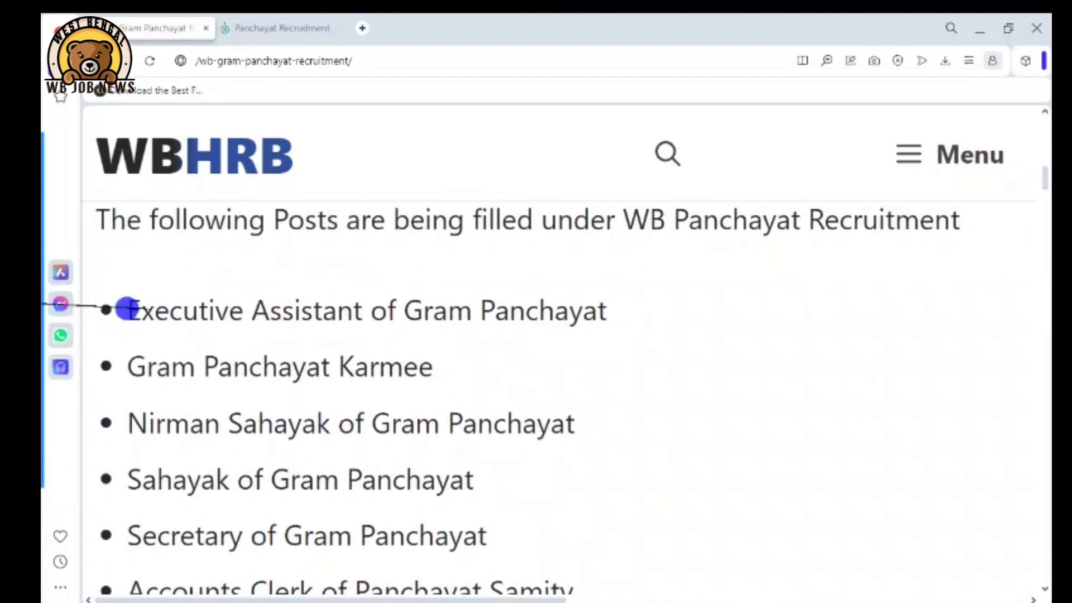
drag(126, 309, 605, 311)
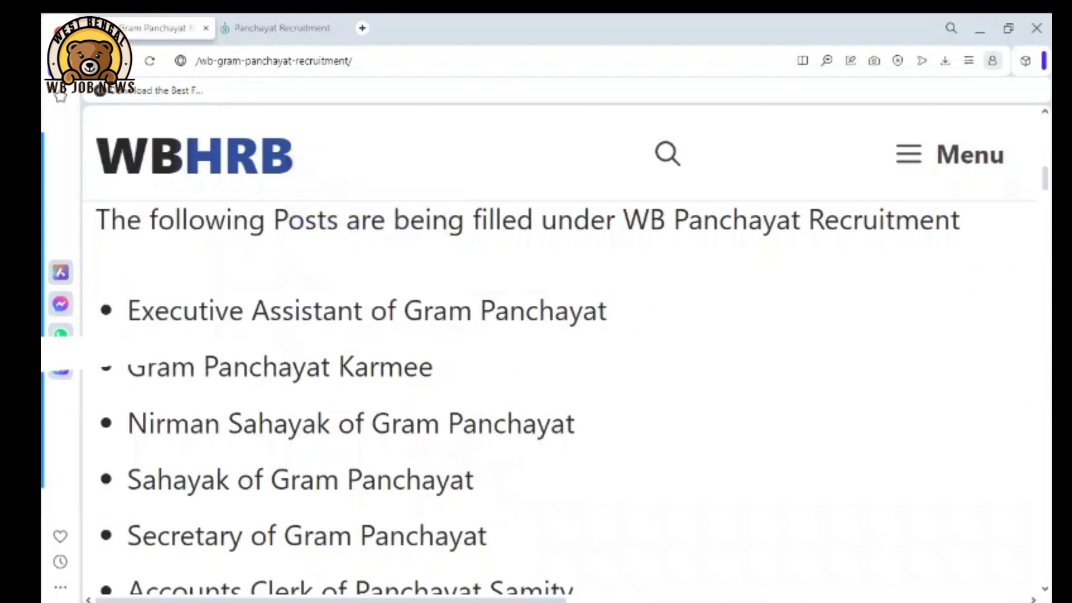
drag(183, 308, 569, 310)
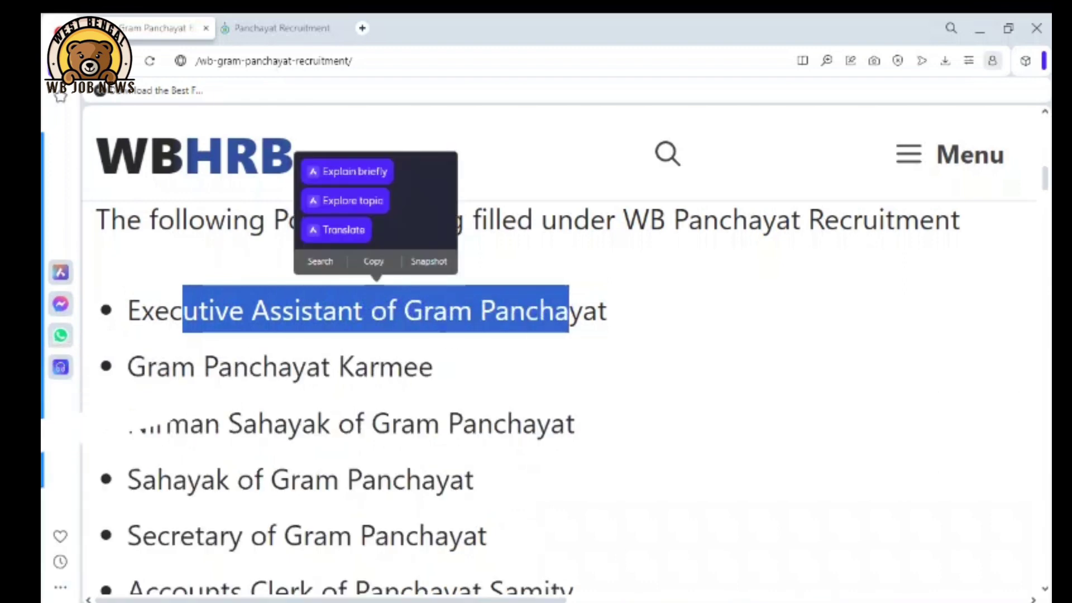
drag(128, 357, 432, 367)
drag(127, 413, 563, 424)
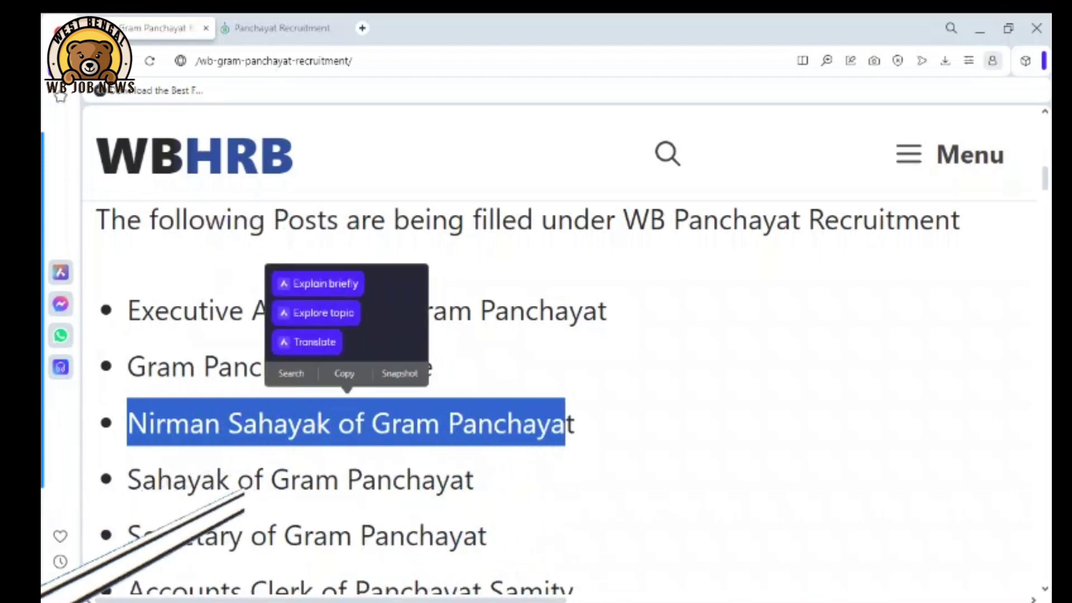
drag(143, 478, 393, 481)
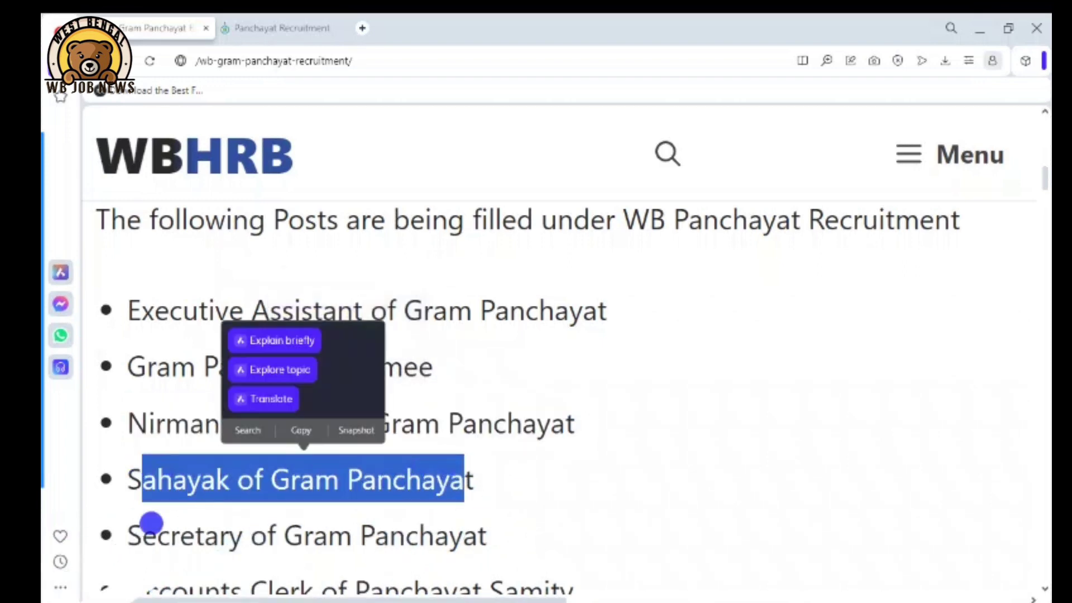
drag(157, 531, 486, 531)
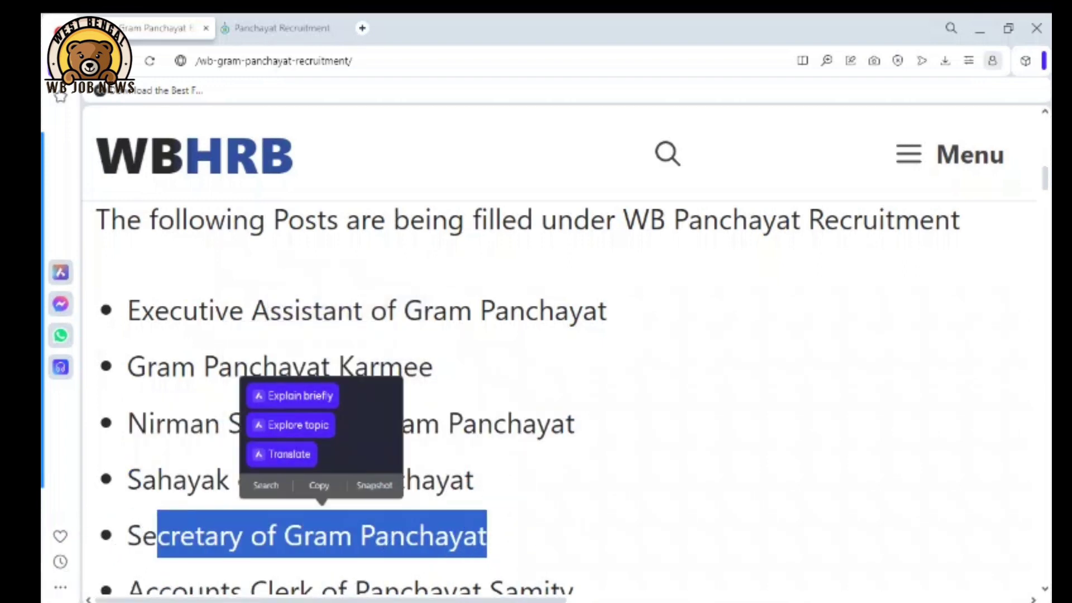
Review the Panchayat Samity posts, highlighting Clerk-cum-Typist and Data Entry Operator, and the Additional Accountant post of Zilla Parishad.
scroll(536, 391, down, 5)
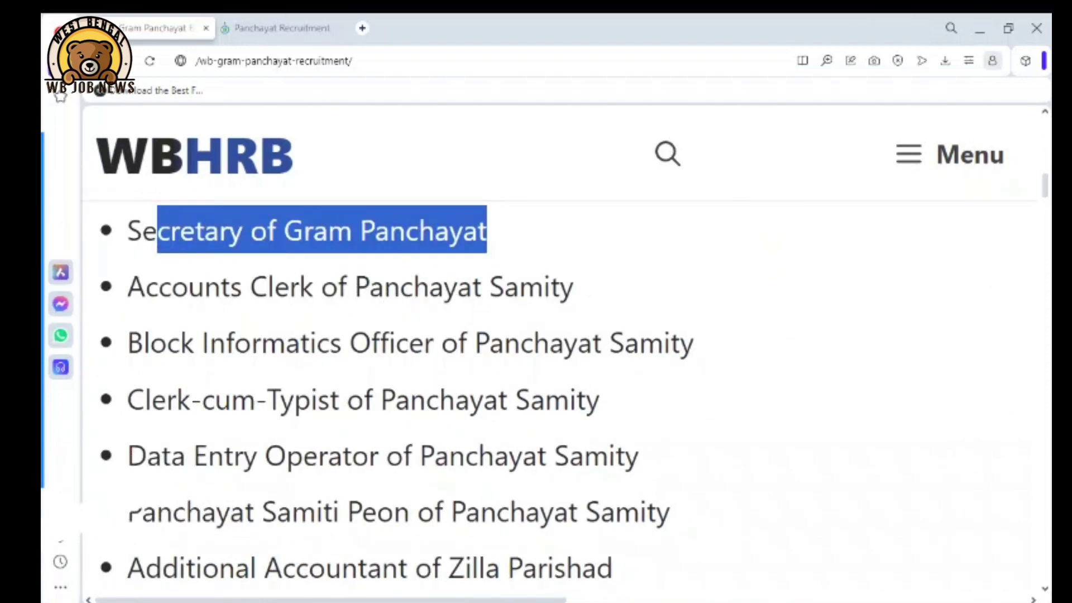
drag(127, 399, 233, 400)
drag(147, 455, 264, 455)
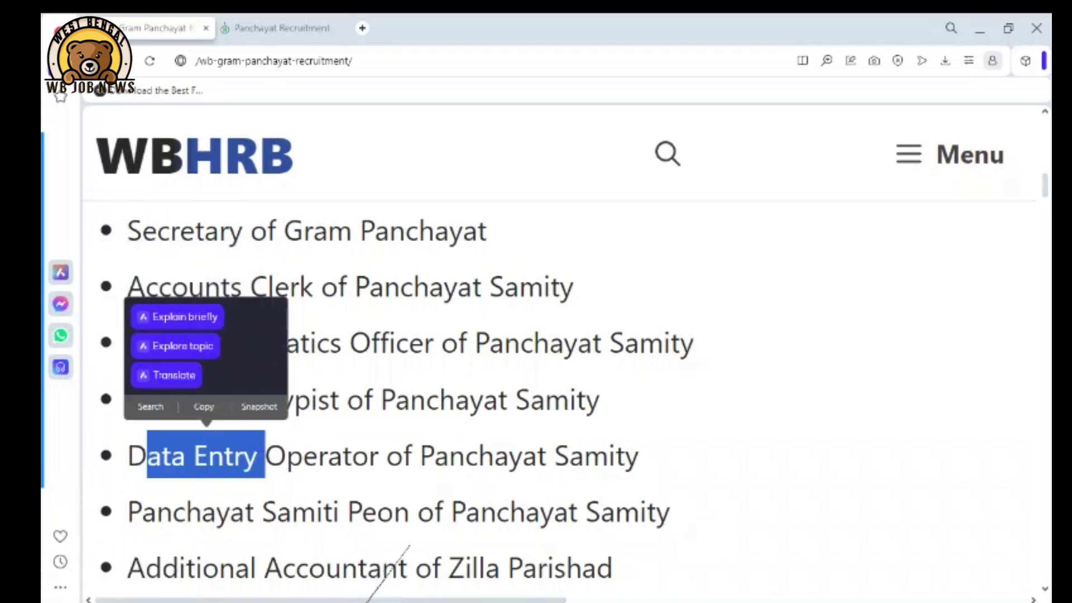
drag(147, 455, 584, 455)
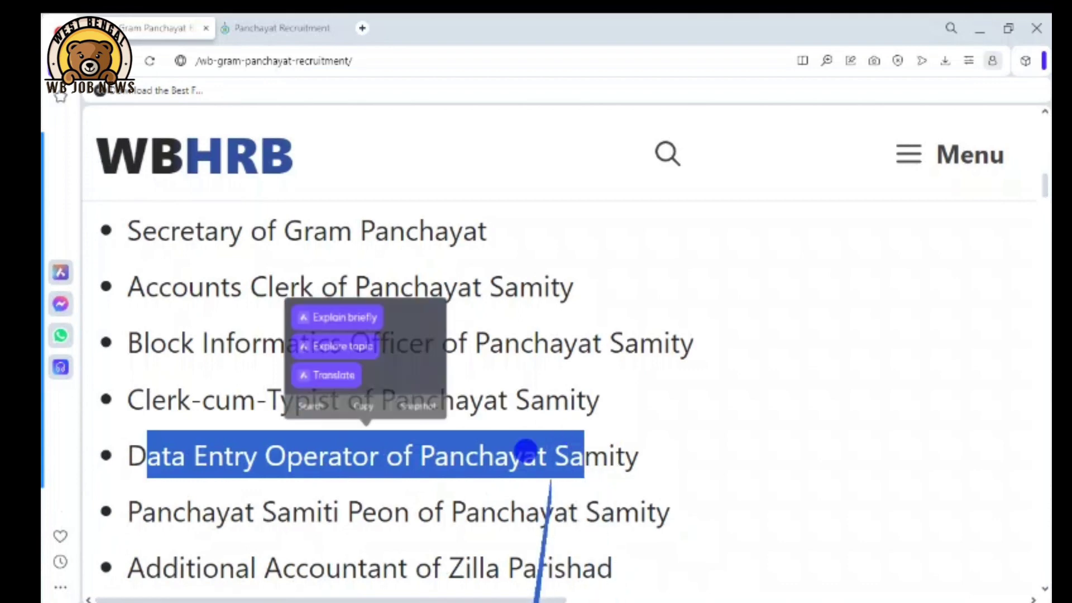
click(526, 450)
drag(179, 568, 300, 568)
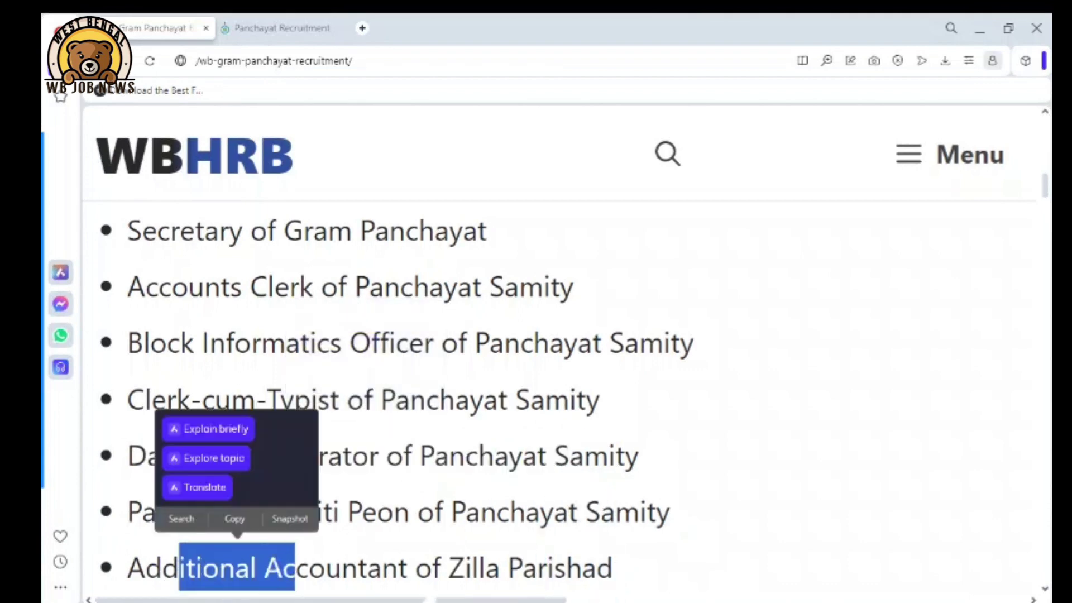
drag(416, 568, 571, 550)
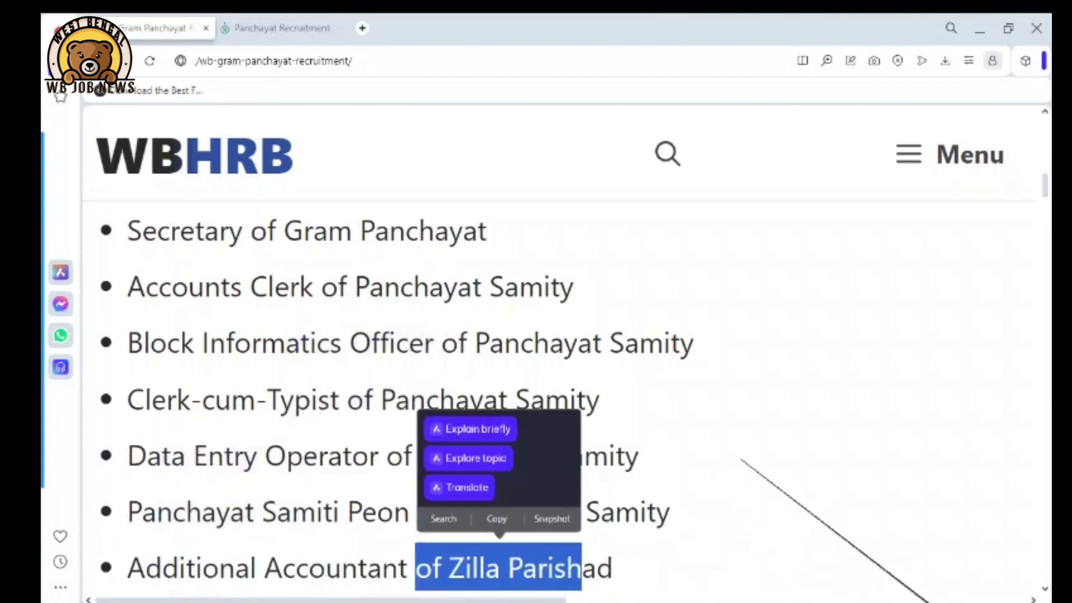
click(570, 549)
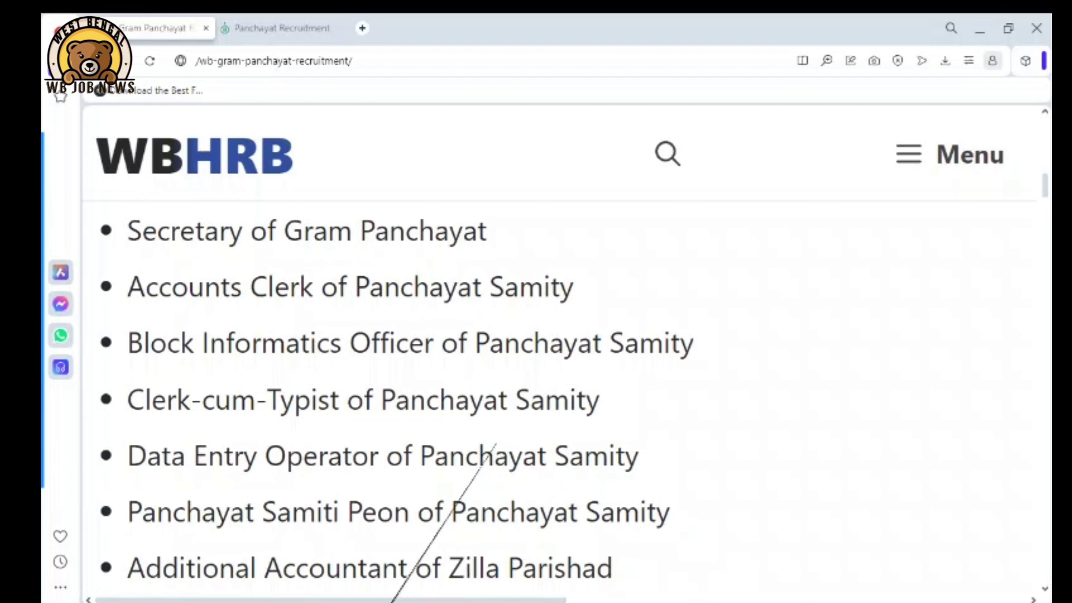
drag(434, 456, 625, 456)
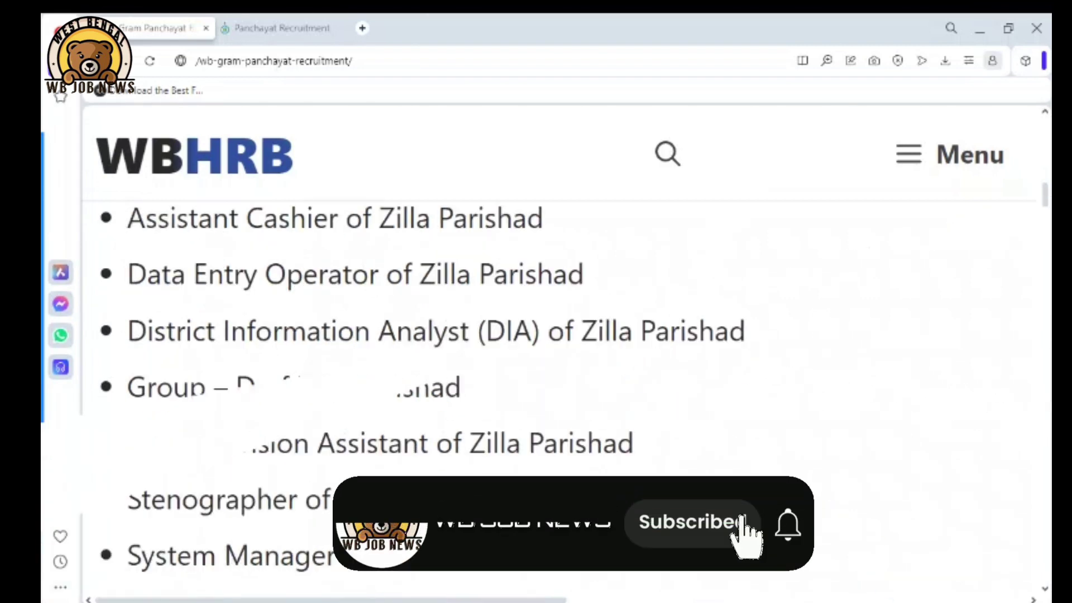
Review the remaining Zilla Parishad posts, highlighting District Information Analyst (DIA) and Data Entry Operator.
drag(396, 332, 484, 332)
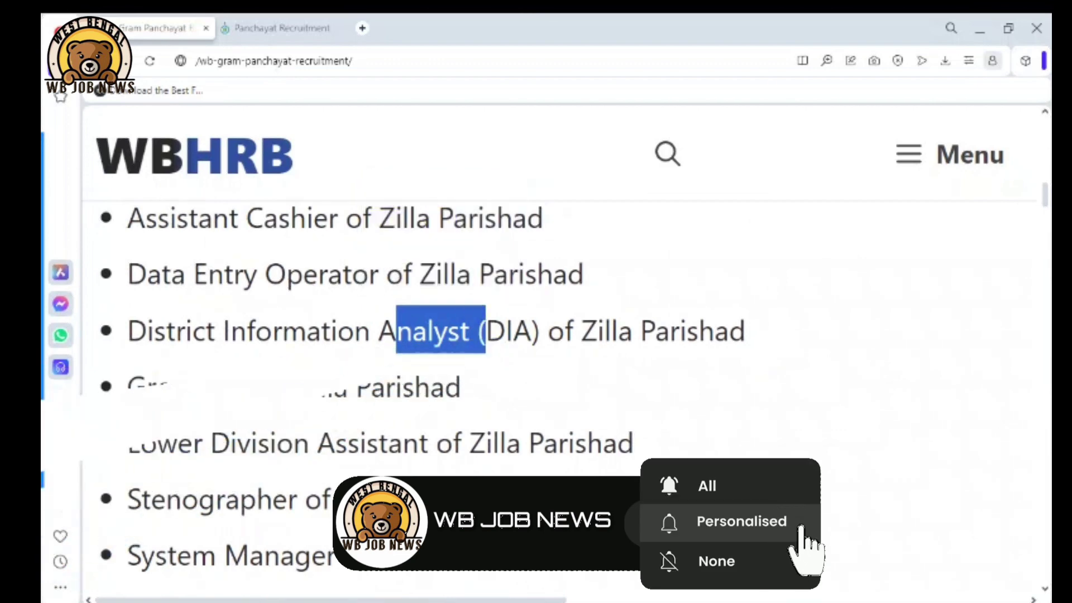
drag(307, 332, 414, 329)
click(415, 329)
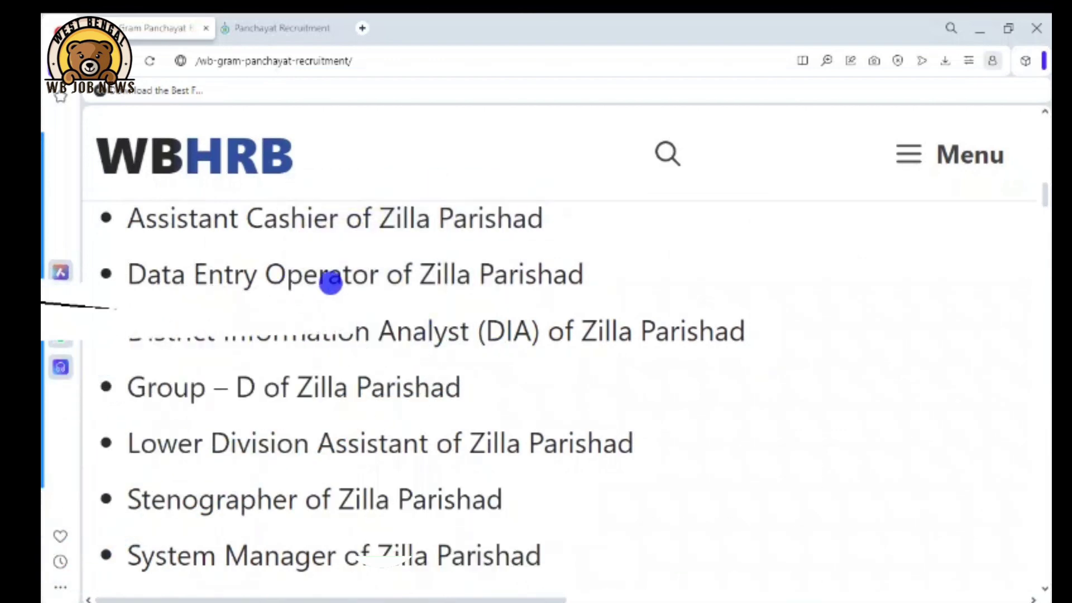
drag(304, 278, 471, 277)
click(390, 352)
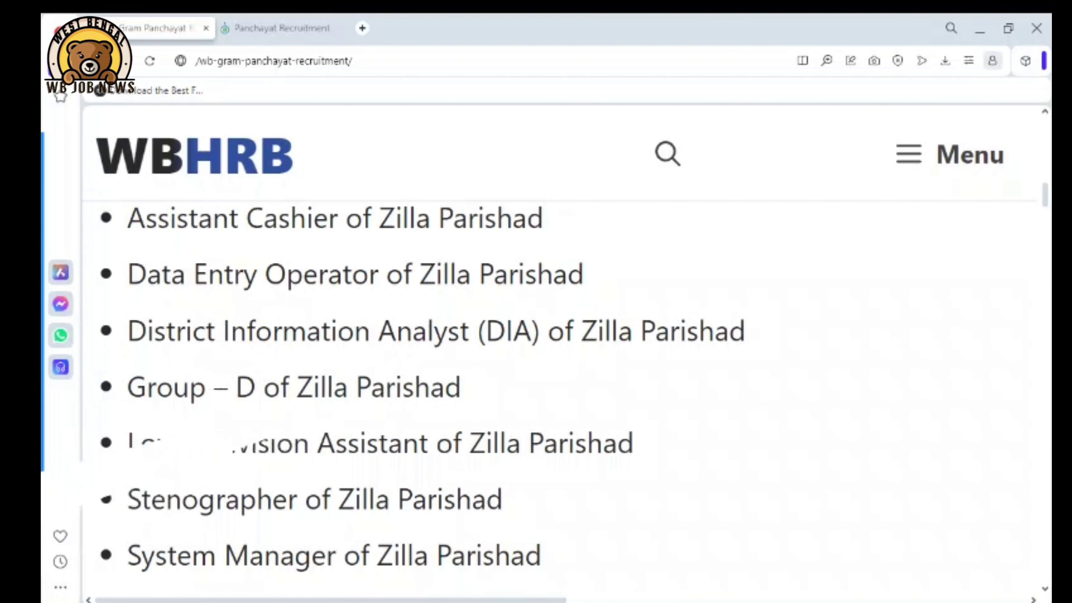
drag(272, 315, 727, 314)
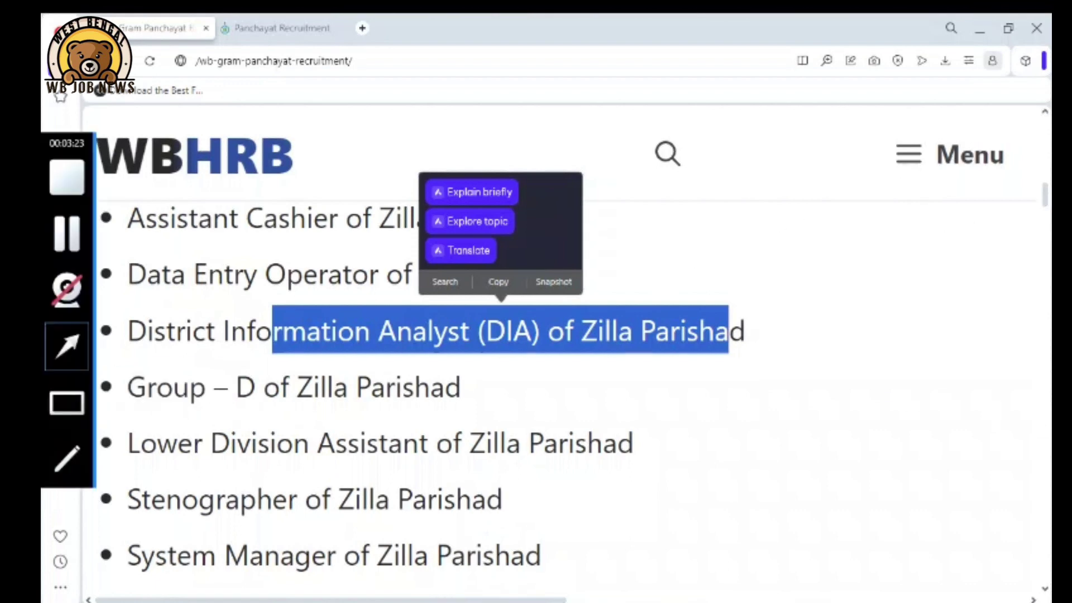
drag(187, 274, 368, 274)
key(Escape)
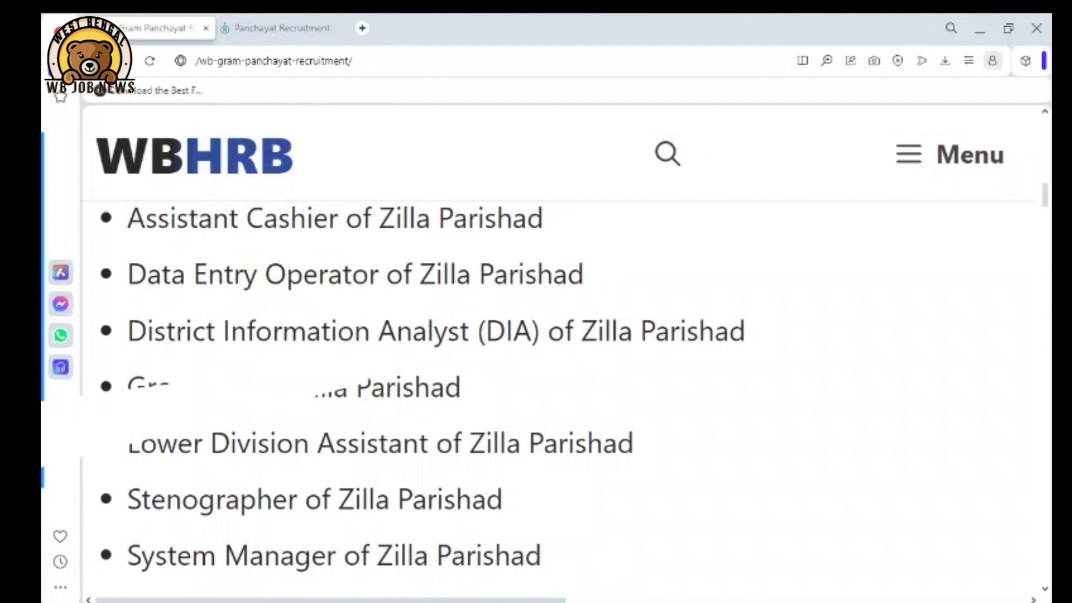
Switch to the already open Panchayat Recruitment portal at wbprms.in and read its special instructions notice.
click(247, 24)
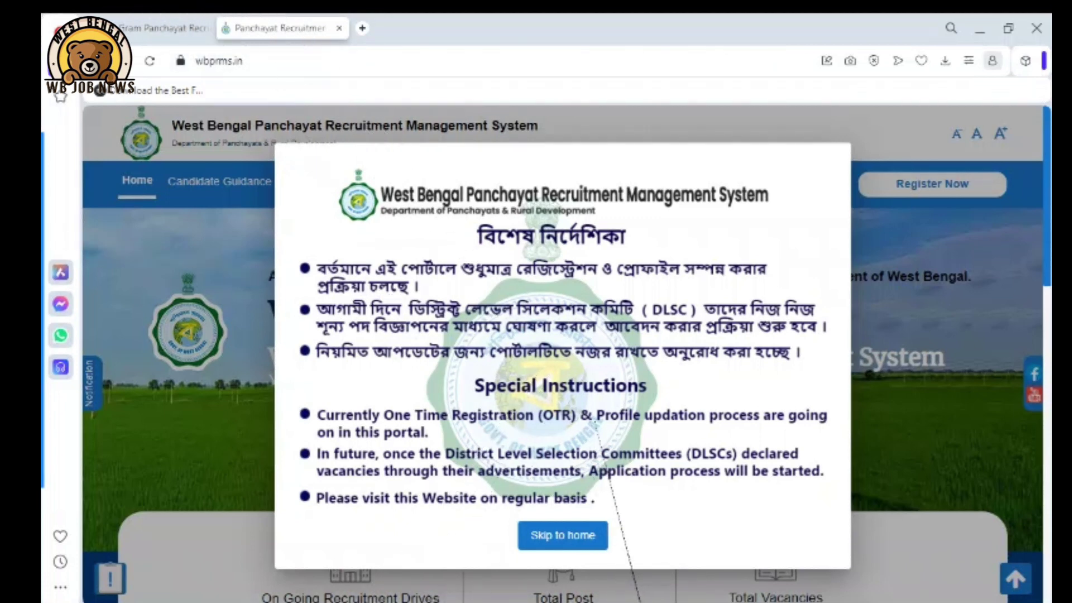
mouse_move(719, 601)
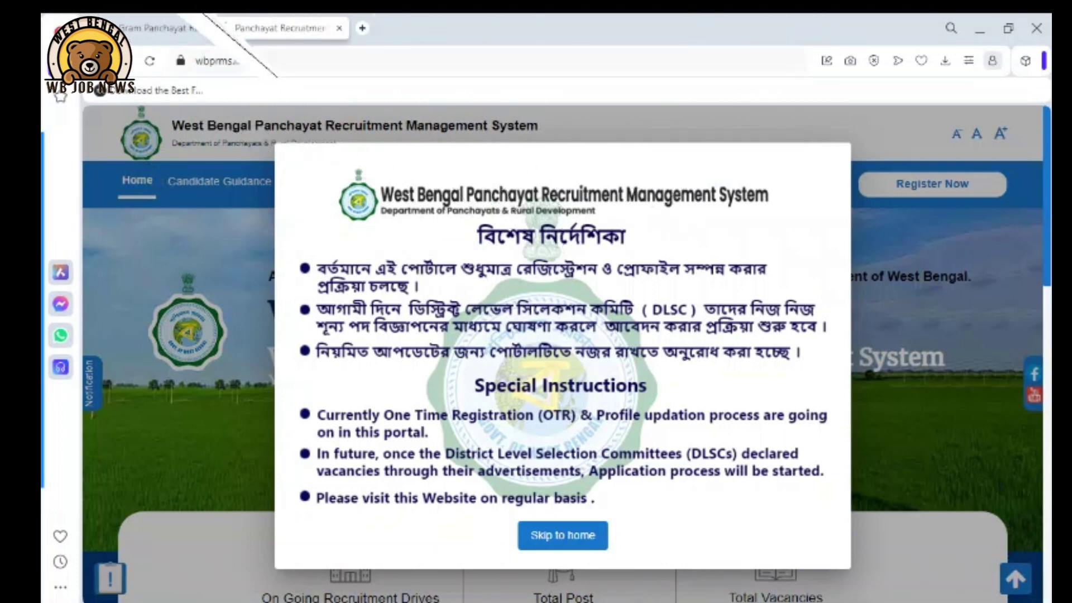
Highlight the portal address wbprms.in and dismiss the special instructions notice to reach the home page.
click(235, 62)
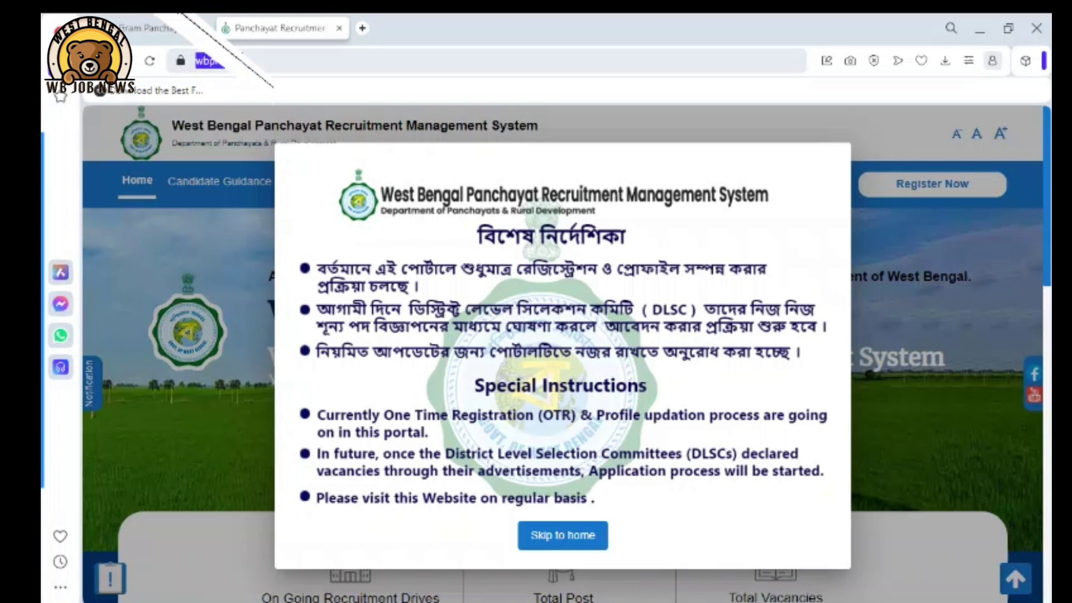
click(250, 54)
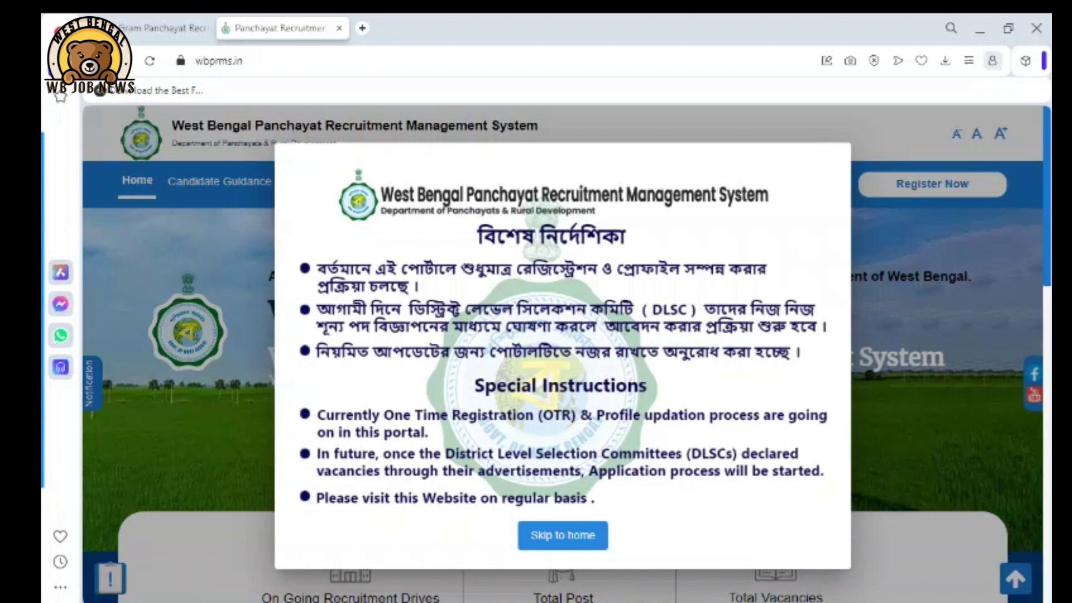
click(546, 544)
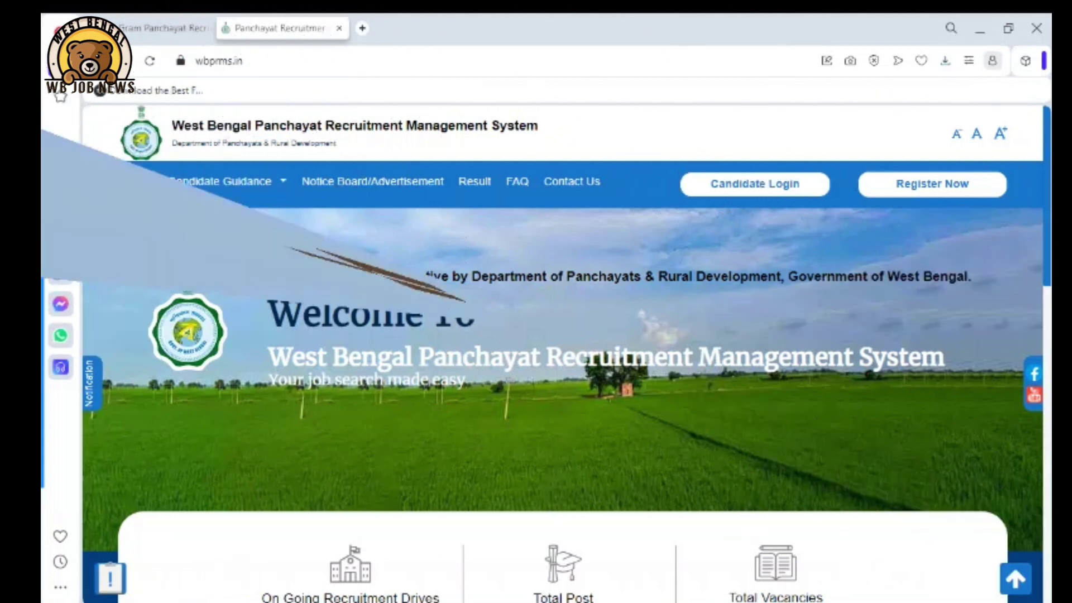
Highlight the portal's title, the Candidate Login option and the Register Now option on the home page.
drag(538, 125, 170, 125)
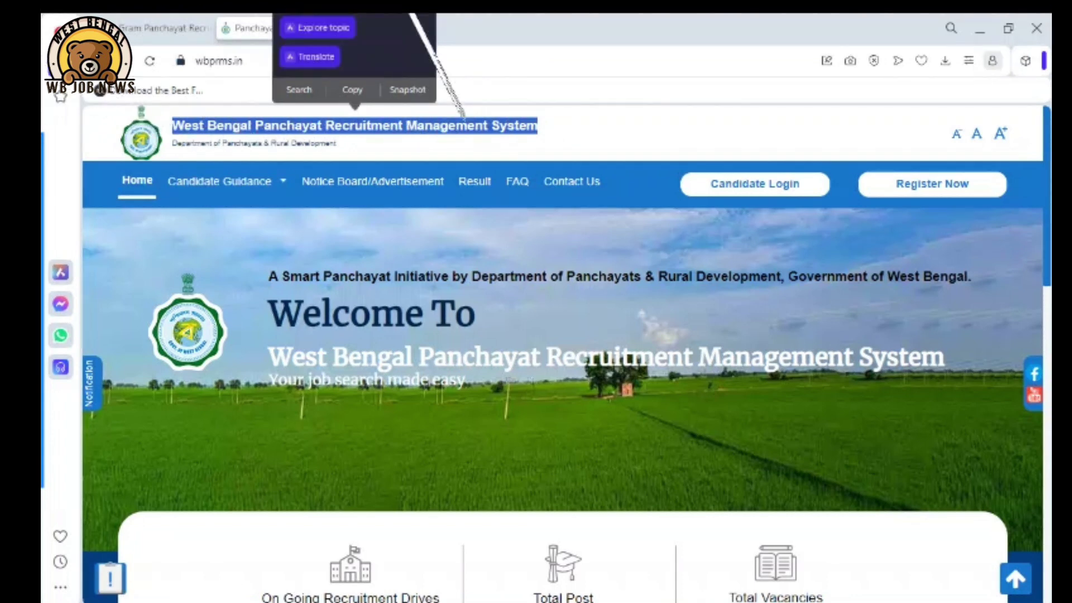
click(559, 124)
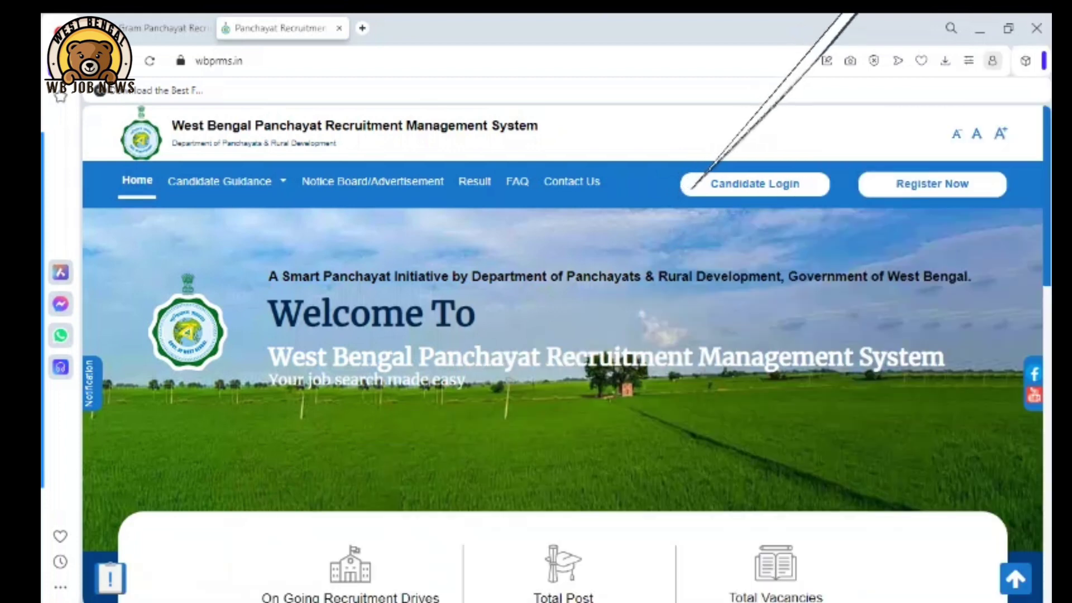
click(689, 187)
drag(690, 187, 799, 184)
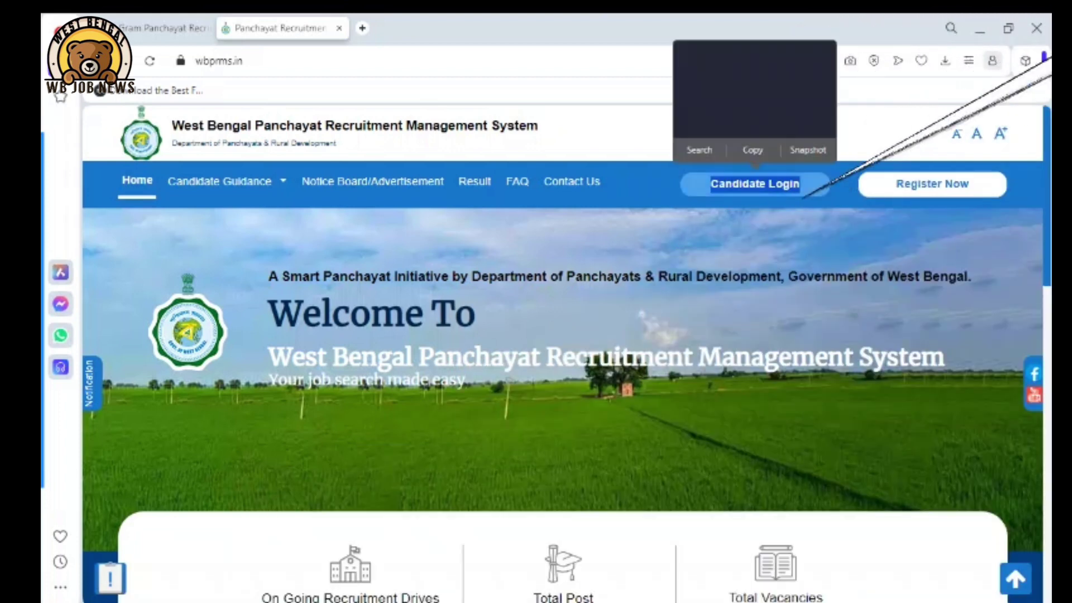
drag(985, 191, 886, 191)
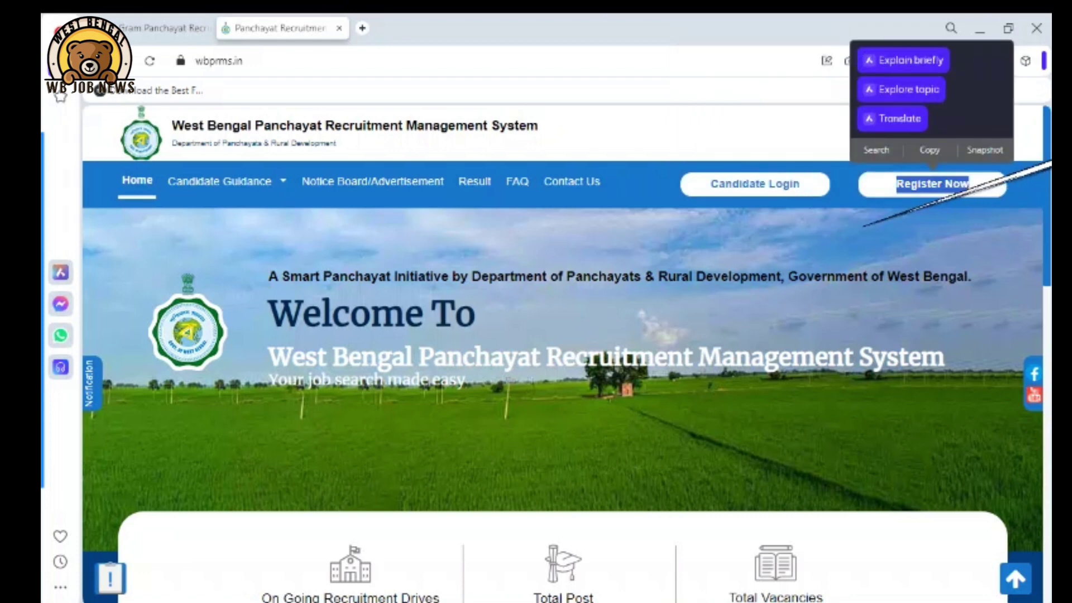
click(836, 224)
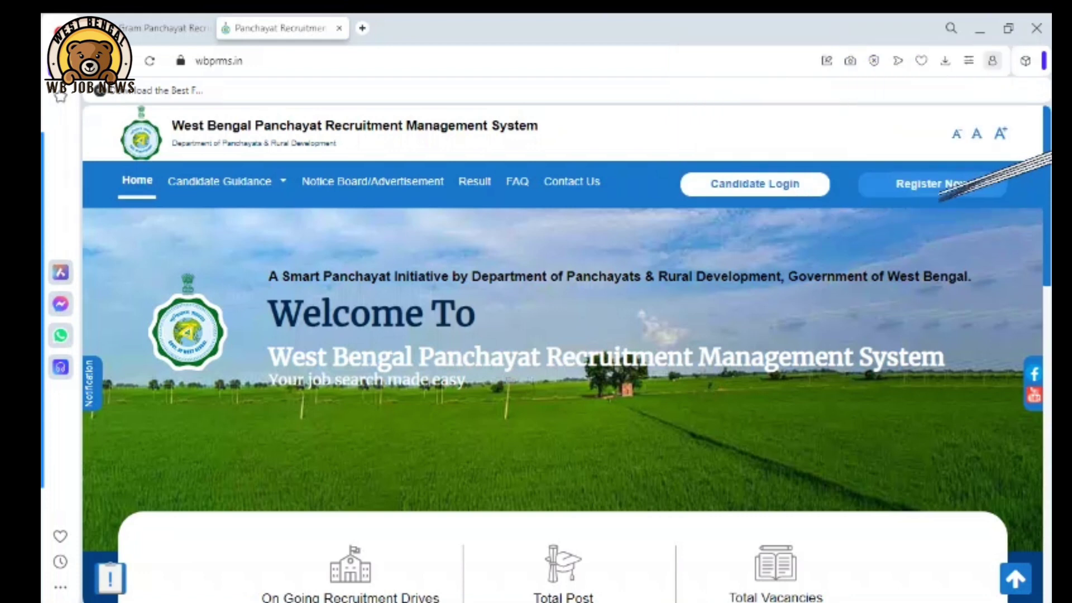
Open the candidate registration form, dismiss its important instruction notice and highlight the Registration heading.
click(913, 188)
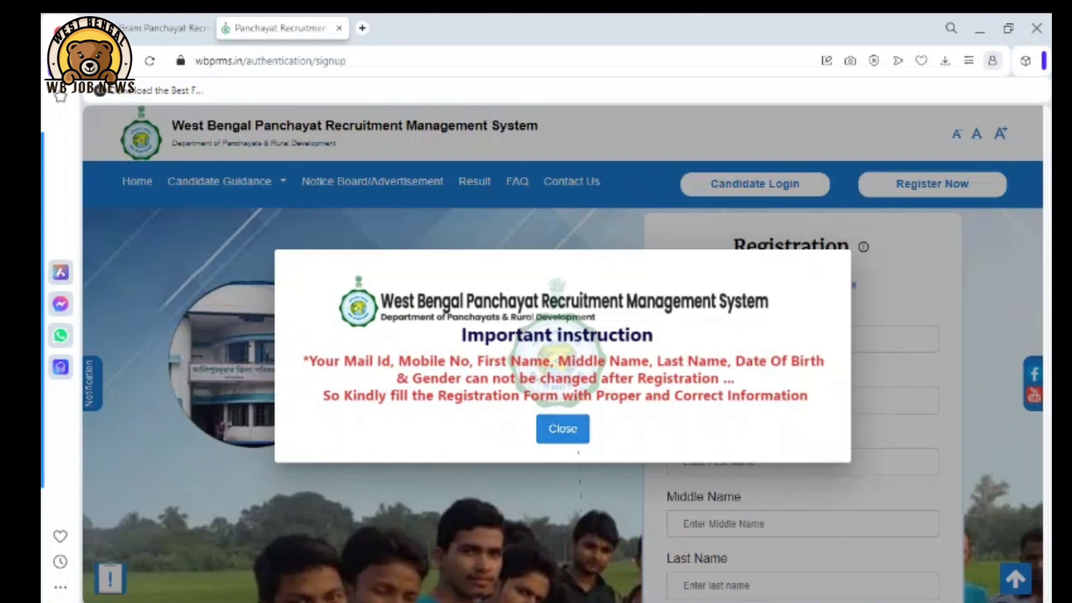
click(552, 431)
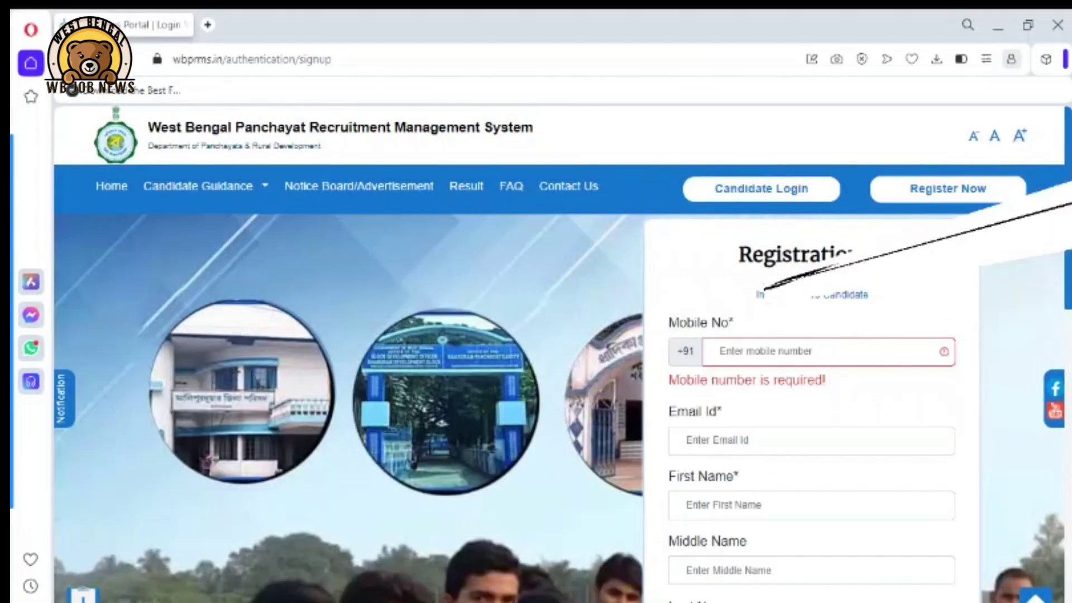
mouse_move(731, 249)
mouse_down()
mouse_move(852, 242)
mouse_move(864, 254)
mouse_up()
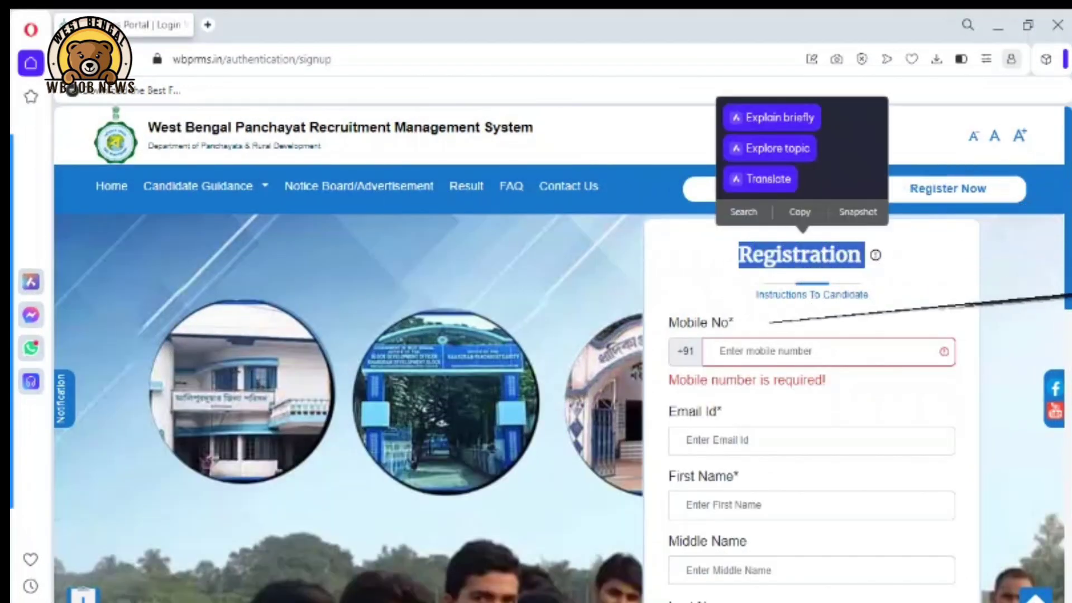
Go through the Mobile No, Email Id, First Name and Middle Name fields of the registration form.
drag(733, 323, 678, 321)
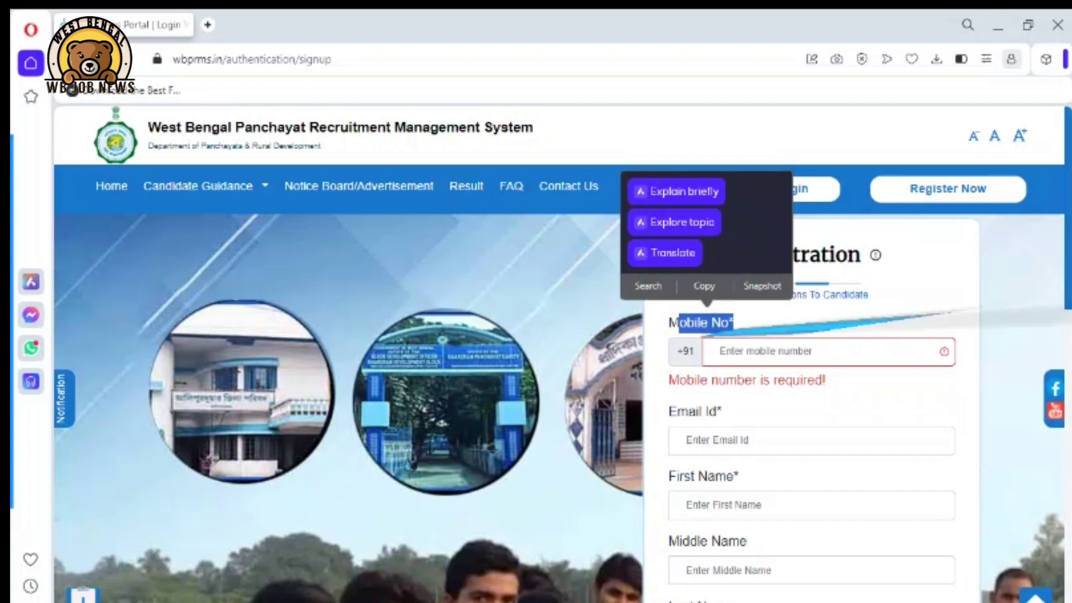
click(687, 313)
drag(668, 323, 686, 398)
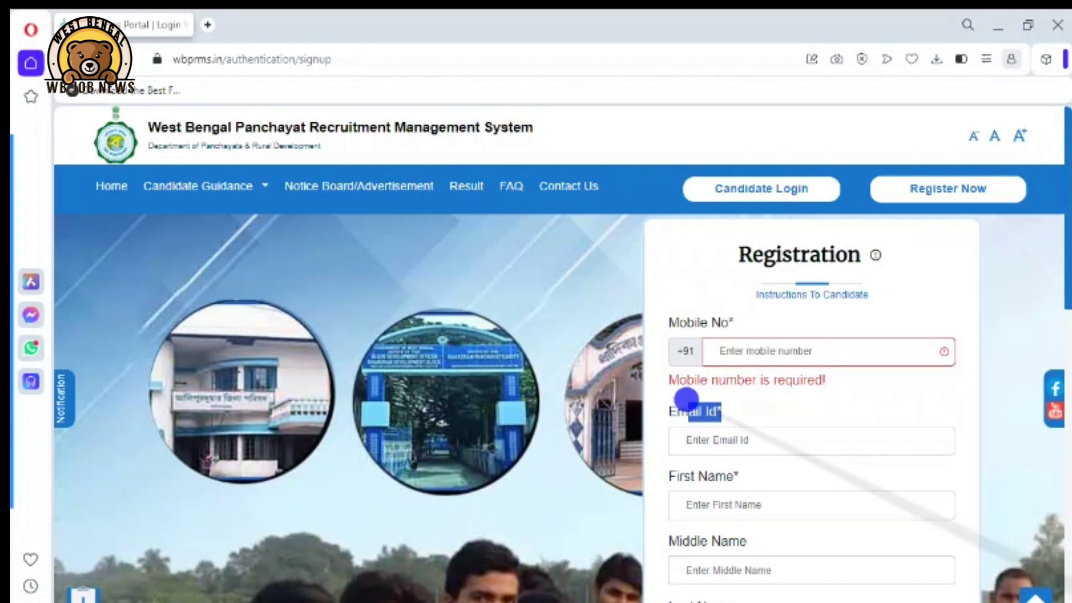
click(726, 440)
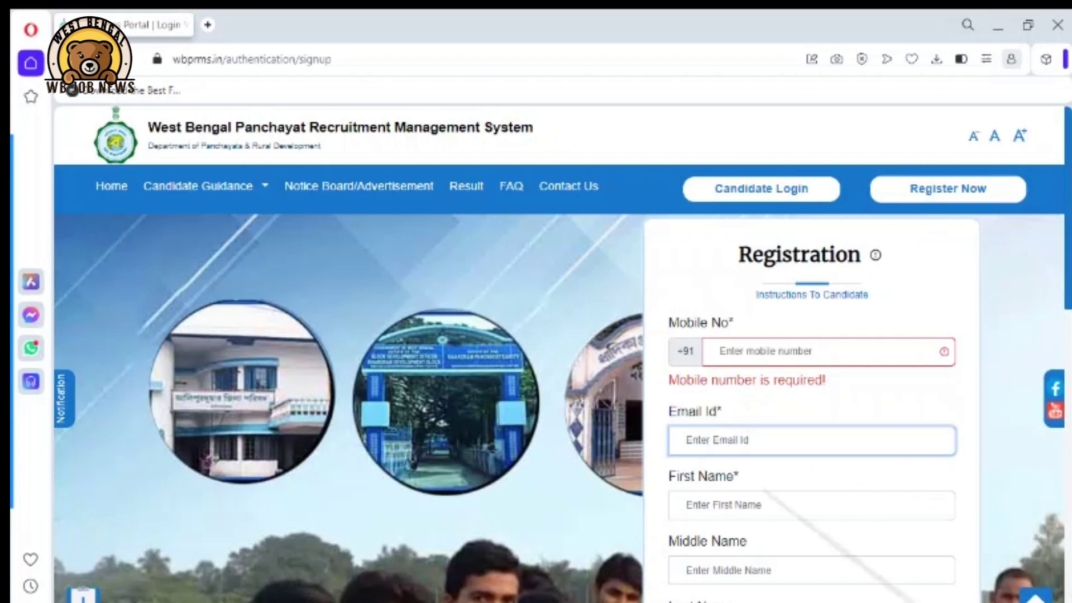
click(705, 467)
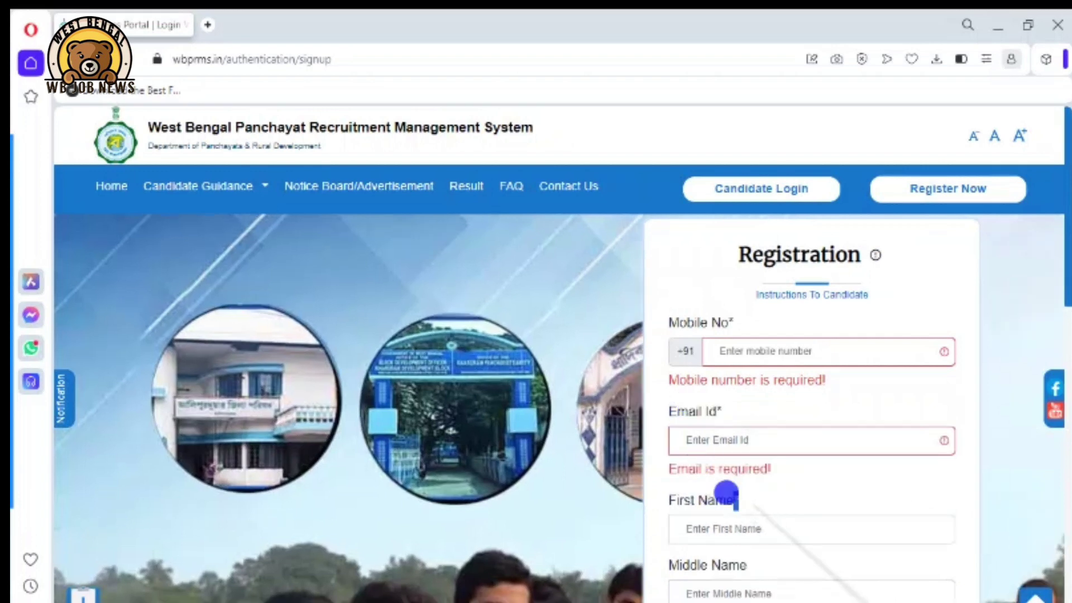
drag(738, 564, 709, 553)
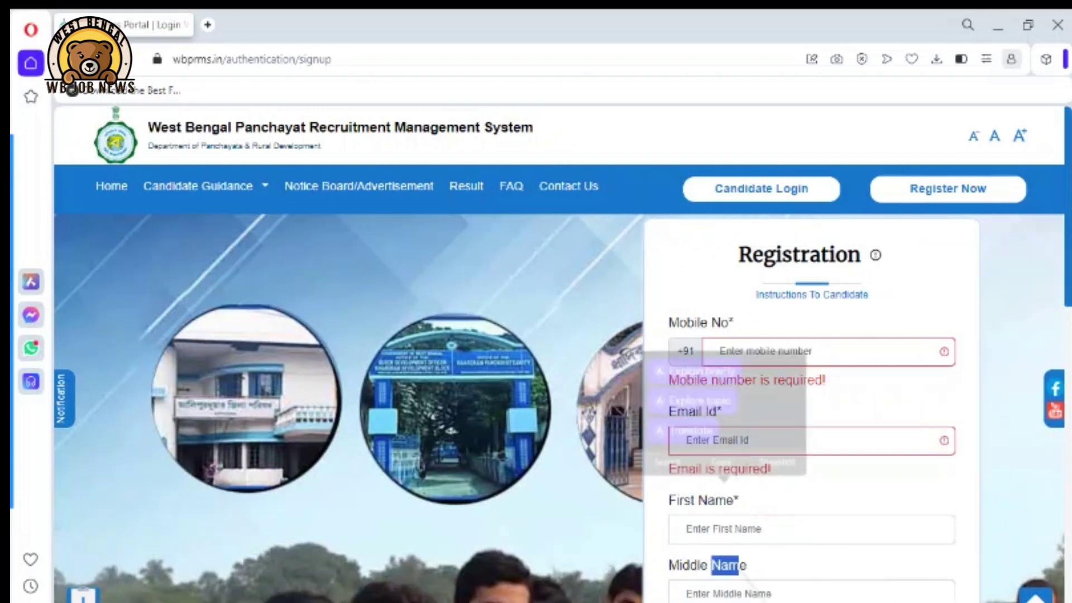
Review the registration form from Last Name to Password, highlighting the Gender and Password labels.
scroll(726, 446, down, 3)
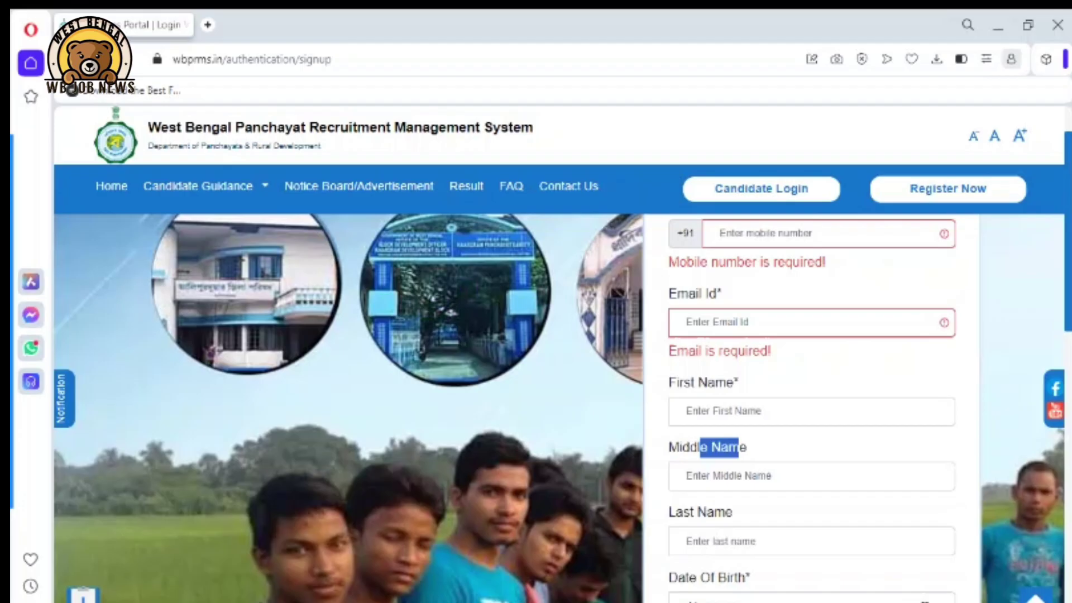
scroll(558, 407, down, 2)
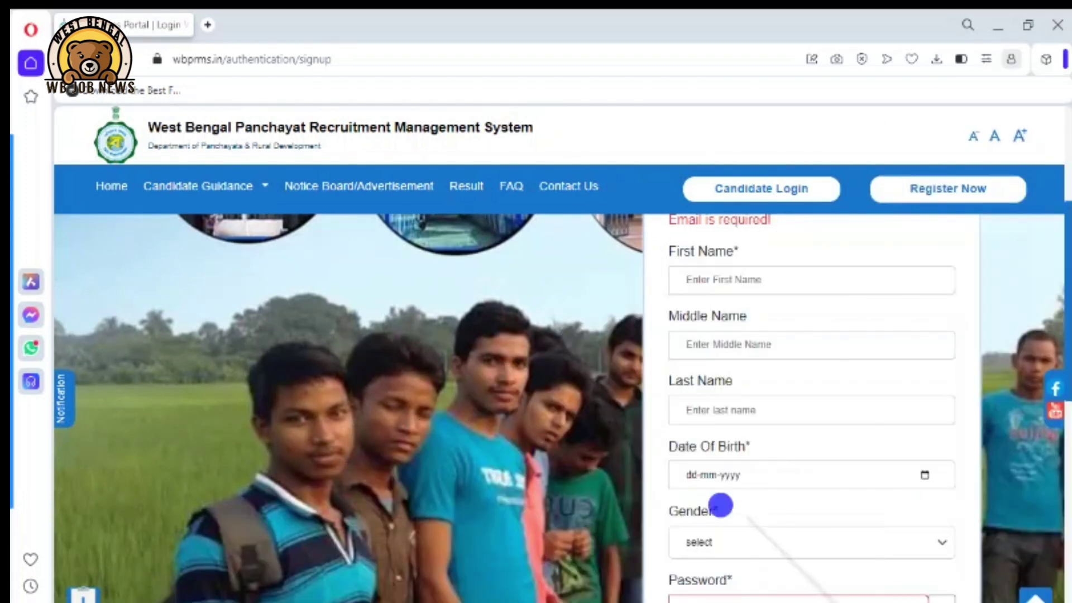
double_click(705, 509)
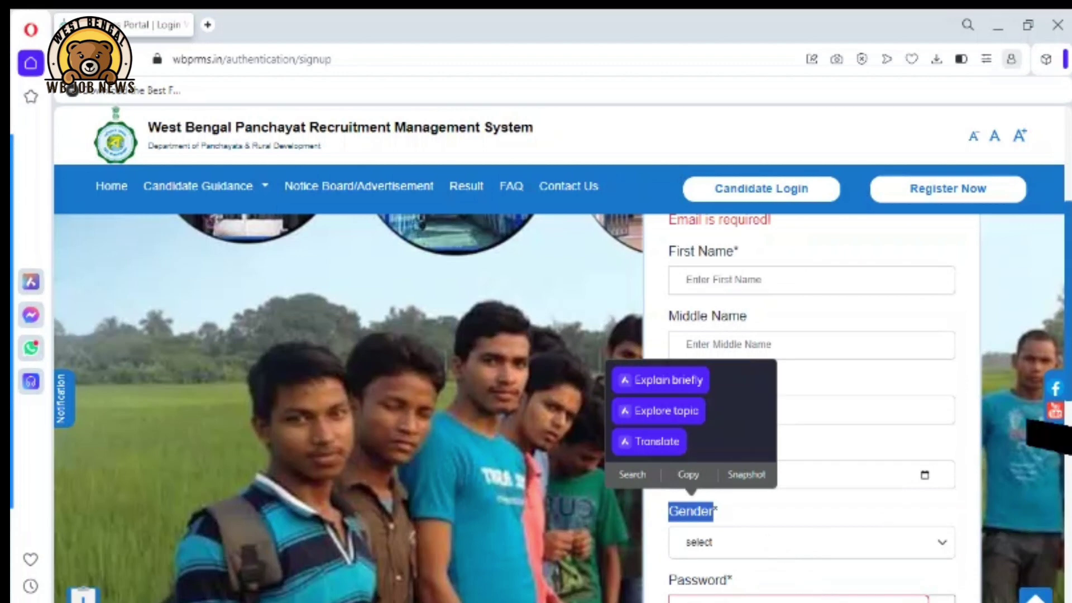
scroll(999, 417, down, 2)
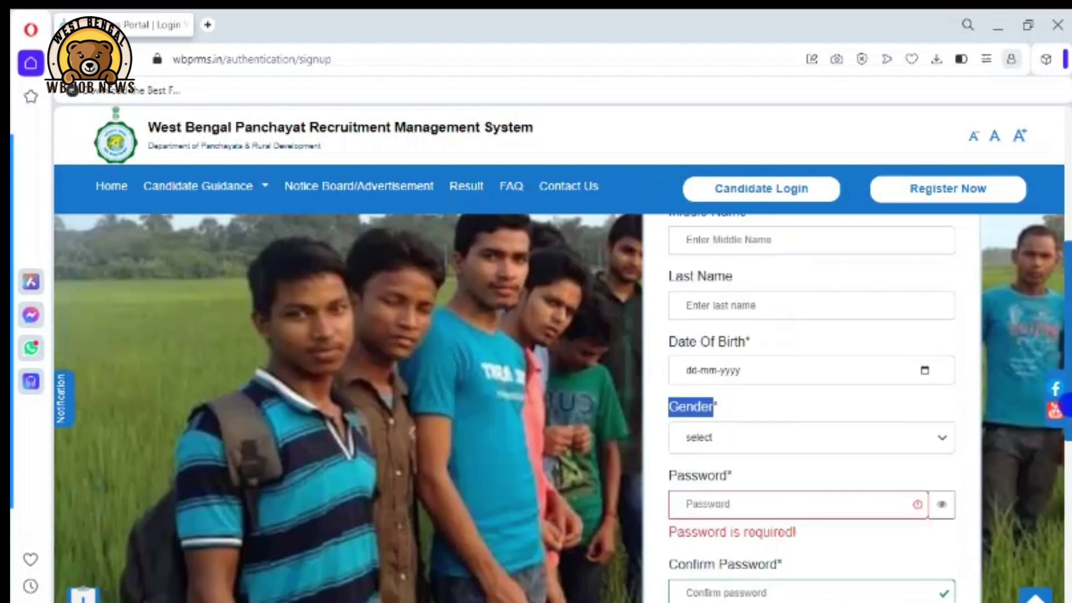
scroll(725, 356, down, 2)
drag(726, 366, 683, 366)
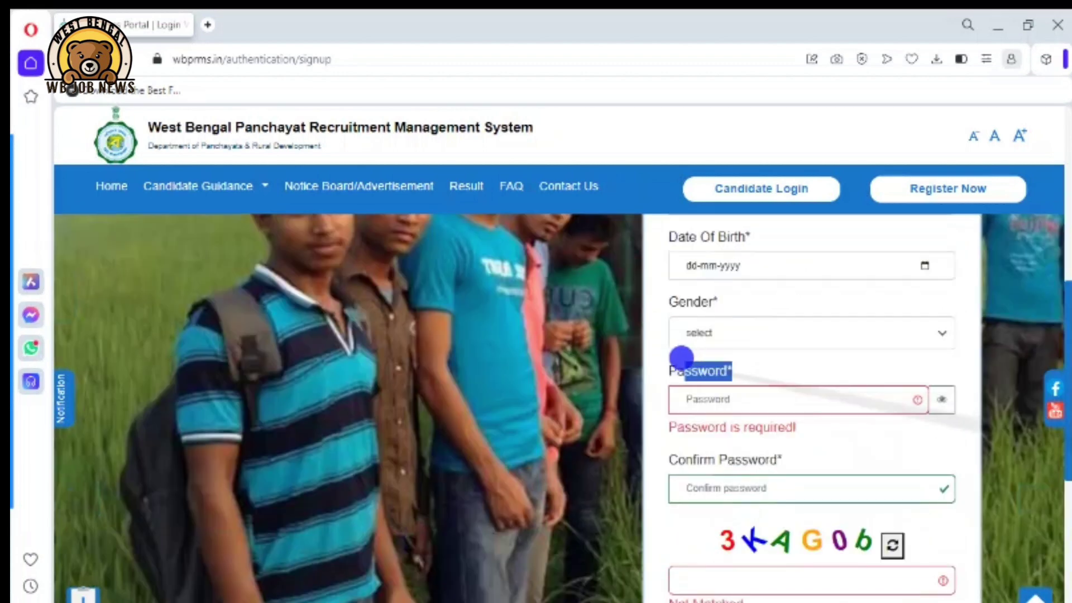
Examine the password, confirm password and captcha fields and the Send Otp option of the registration form.
click(685, 399)
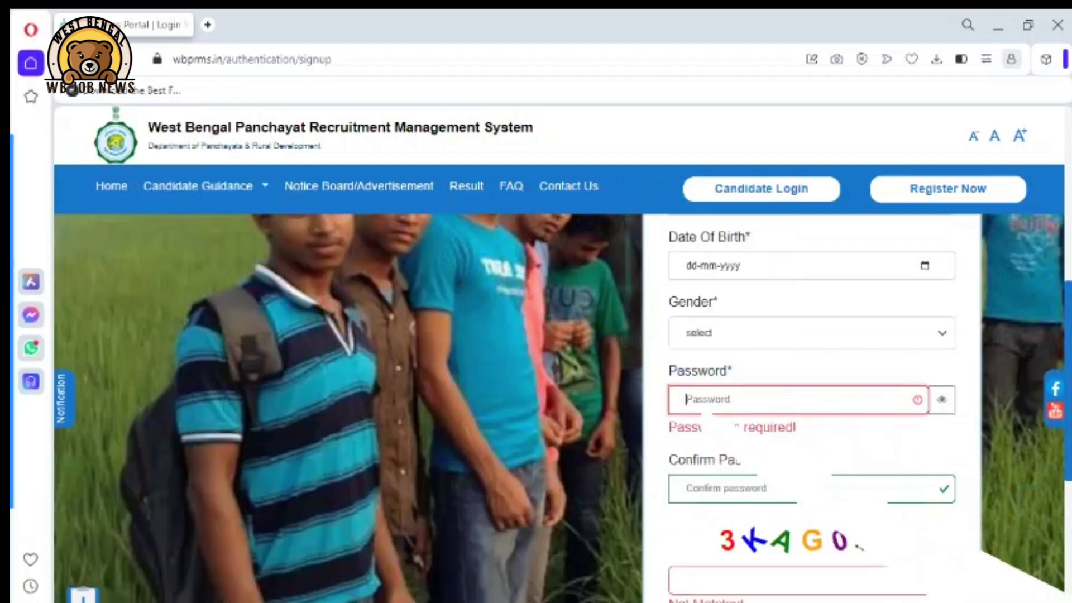
click(718, 479)
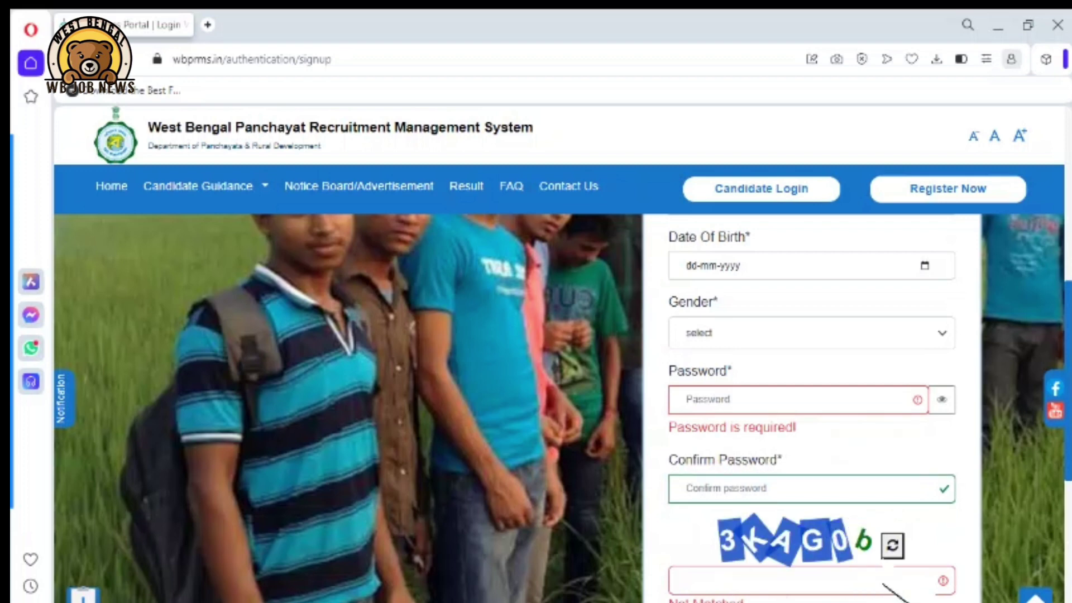
click(853, 587)
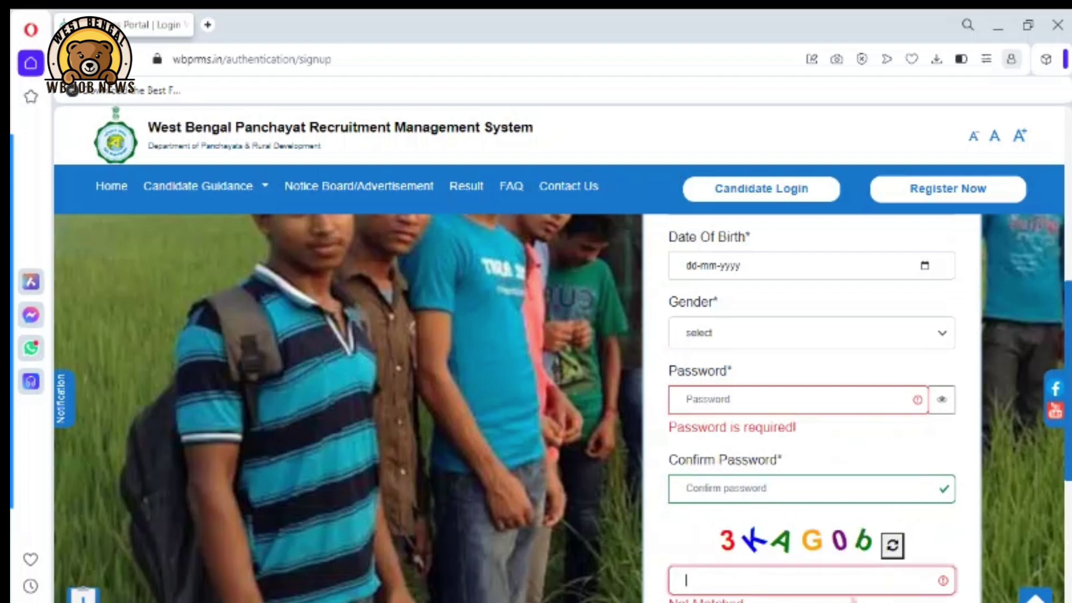
scroll(563, 407, down, 2)
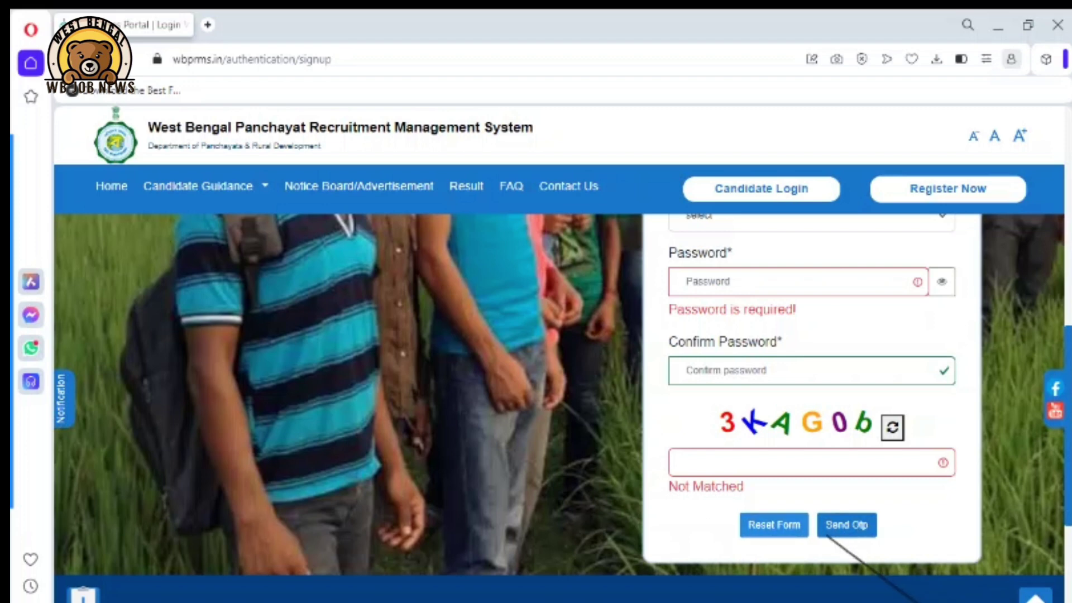
scroll(809, 391, up, 10)
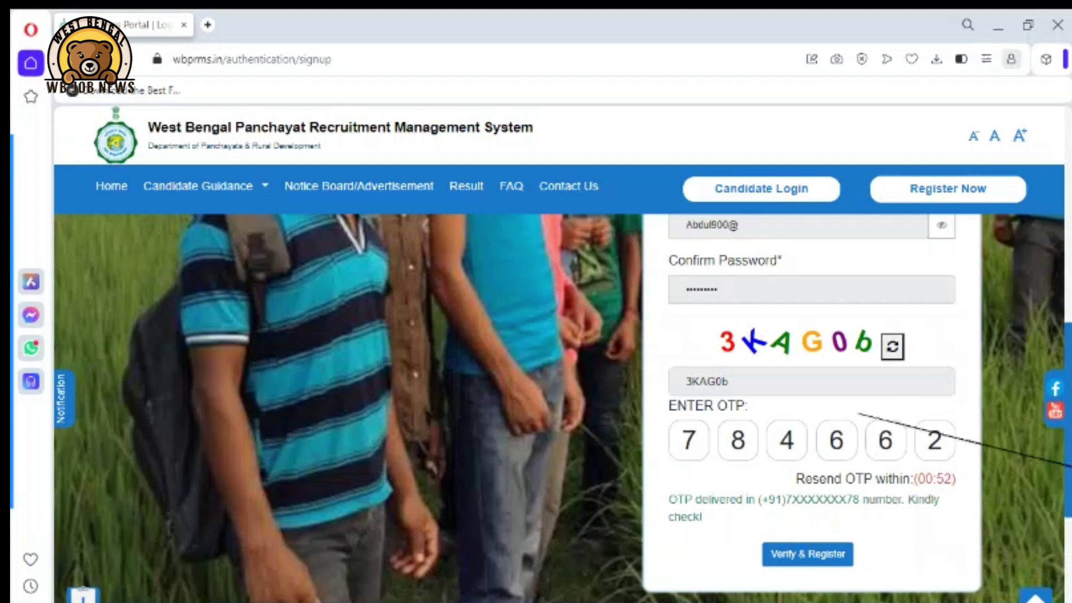
Check the filled registration form around its OTP section and open the candidate login page.
scroll(558, 407, down, 5)
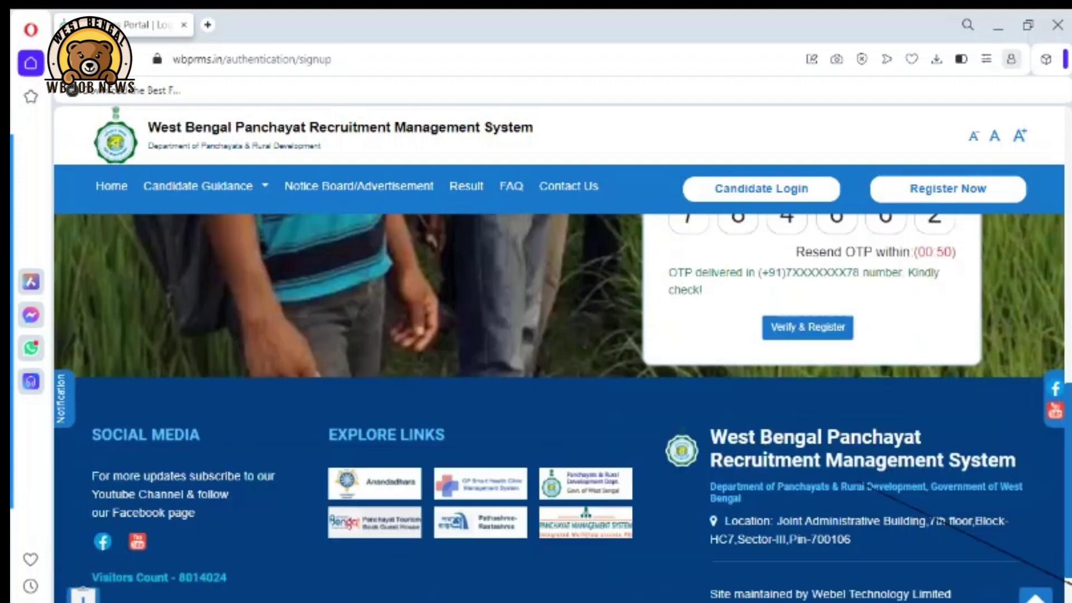
scroll(558, 408, up, 7)
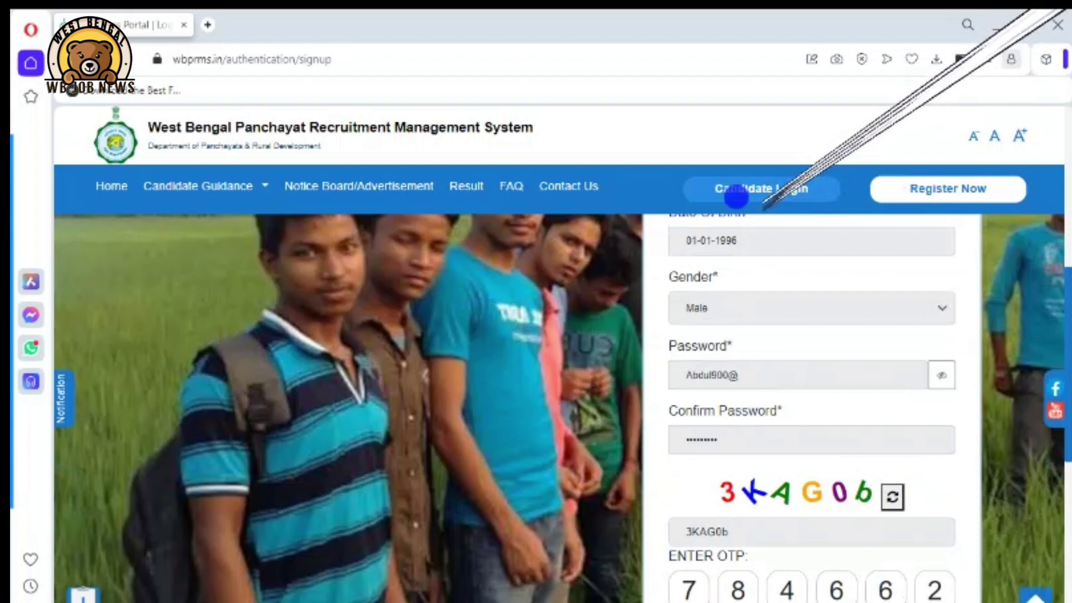
click(736, 195)
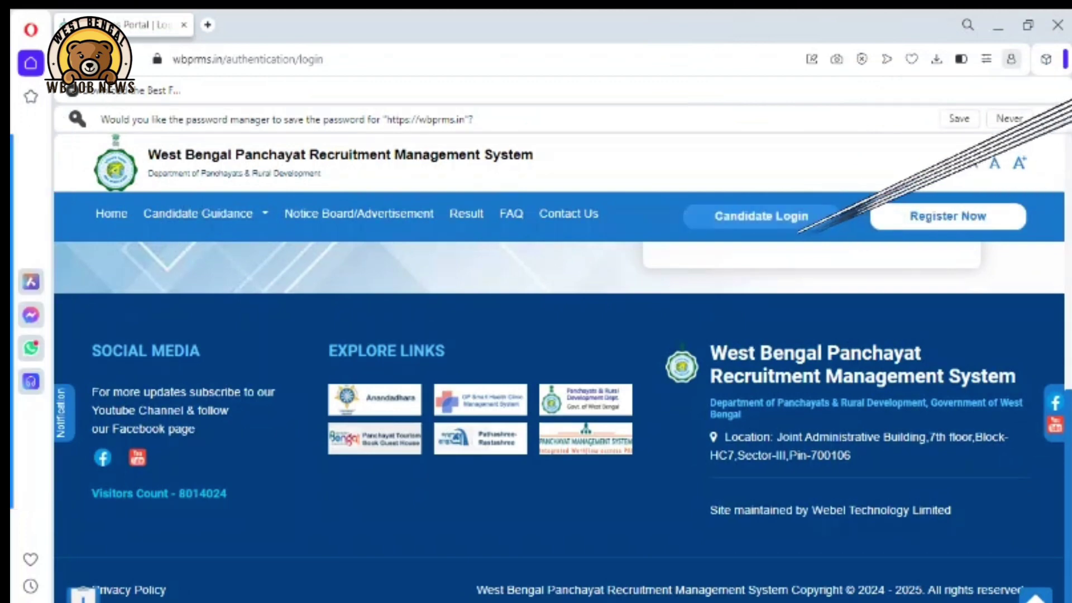
click(795, 221)
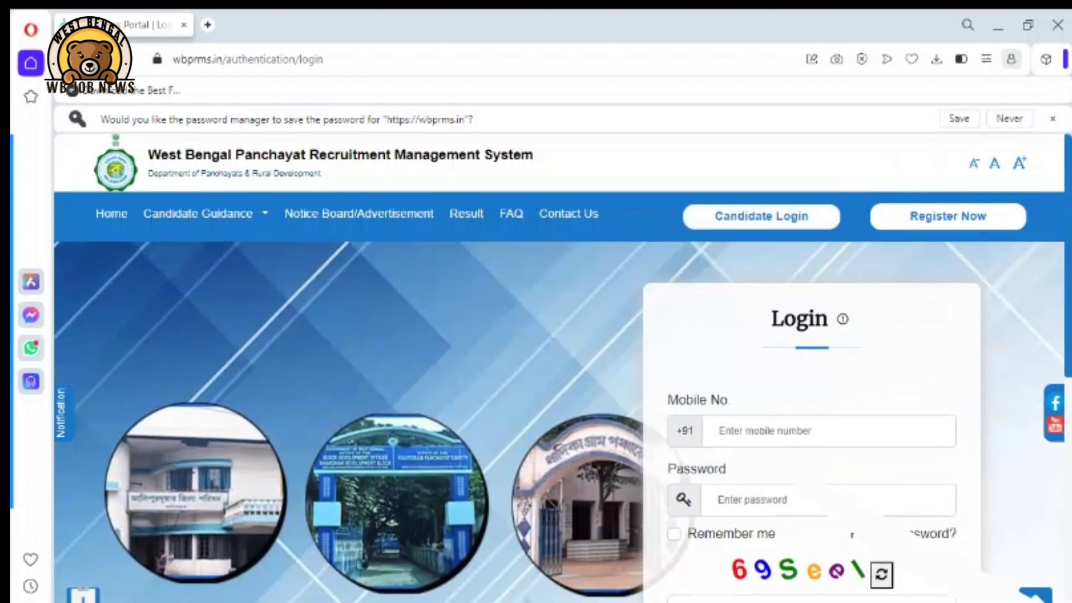
Go through the login form's mobile number, password and captcha fields, and return to the mobile number field for entry.
click(681, 405)
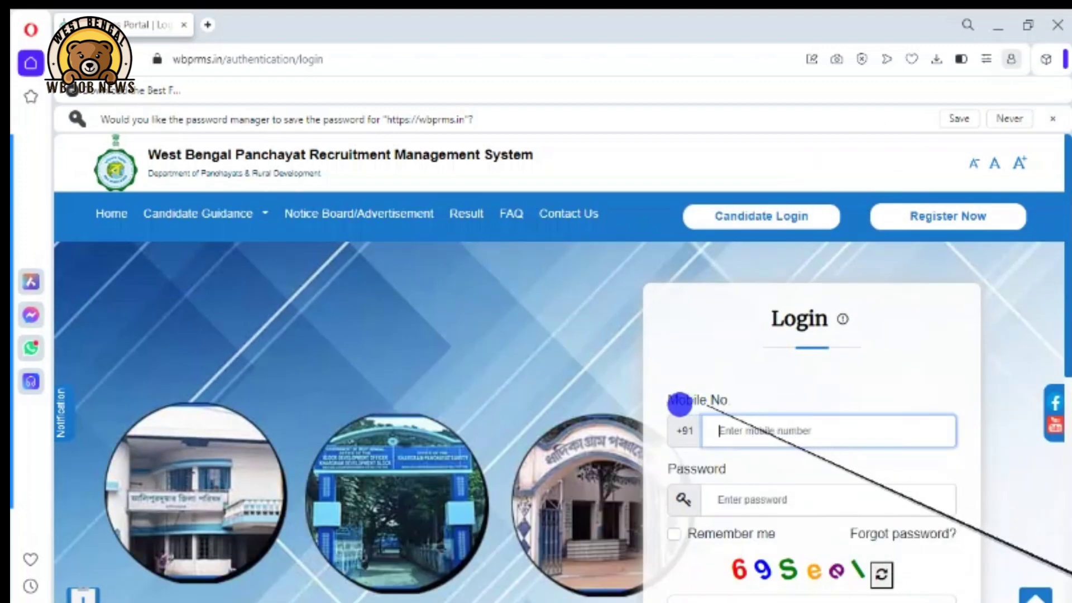
drag(725, 470, 677, 472)
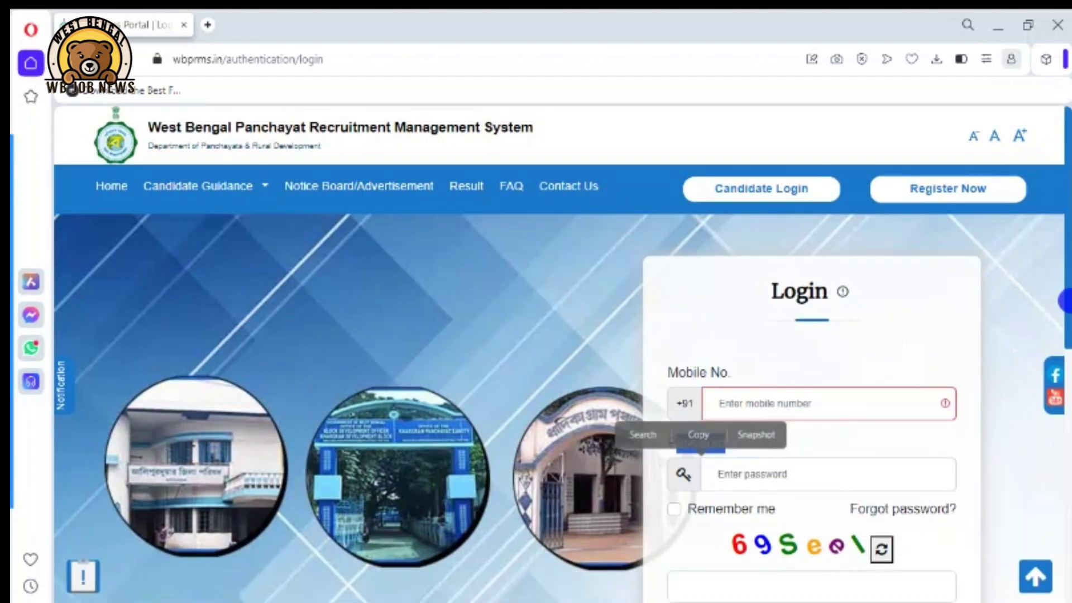
scroll(698, 472, down, 2)
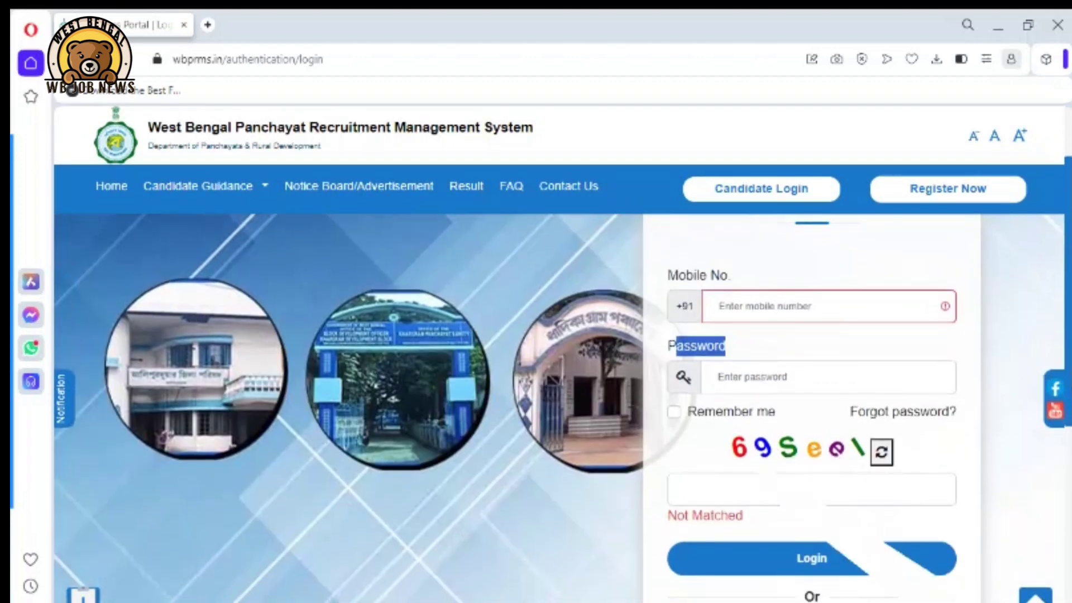
click(724, 476)
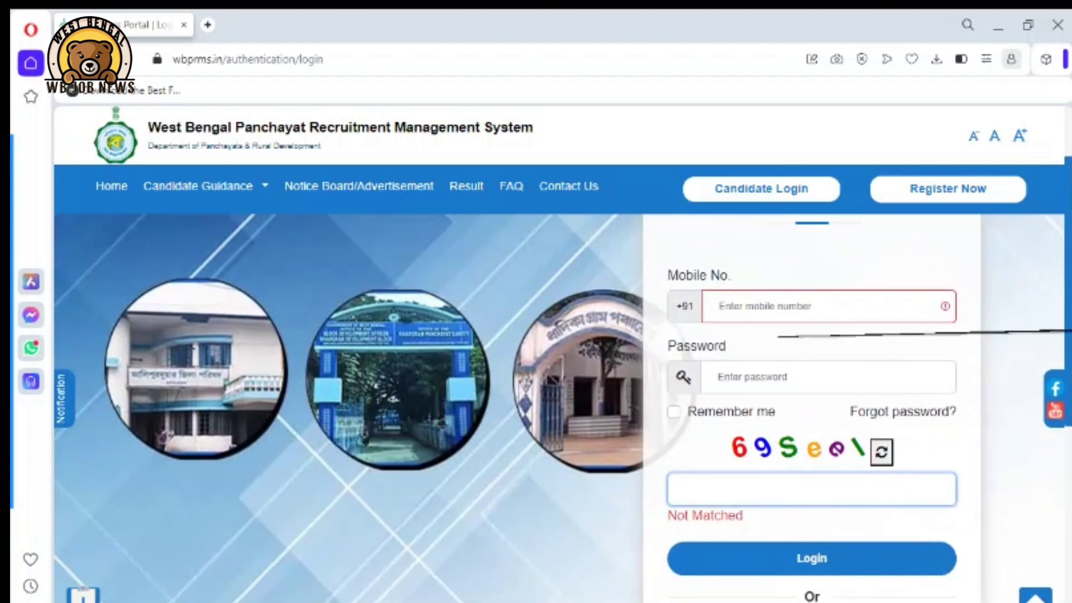
click(749, 306)
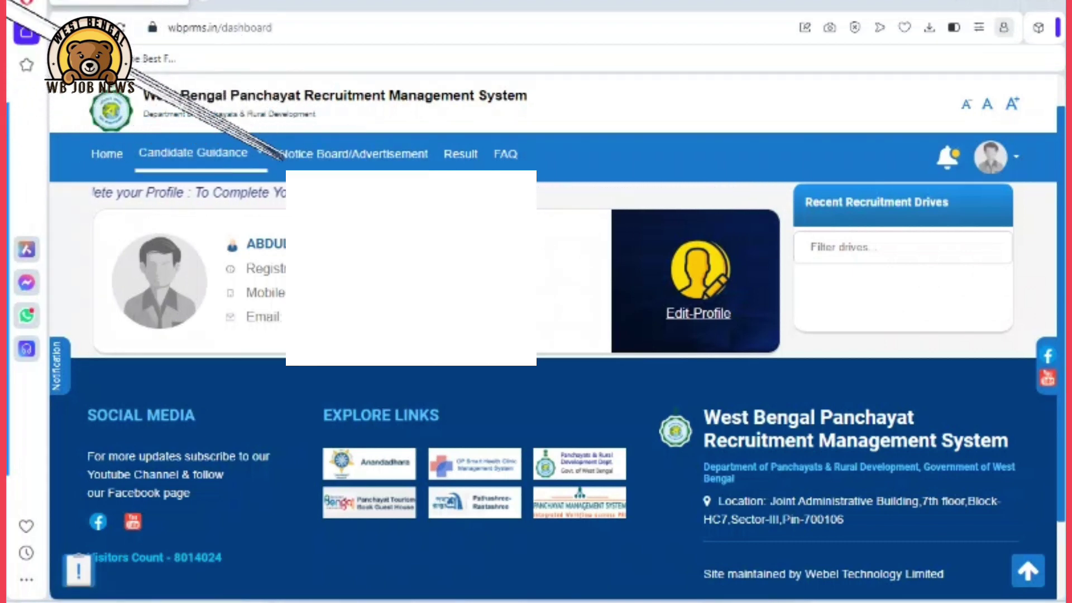
Open the candidate profile for editing from the dashboard and go to its Image & Signature section.
click(252, 153)
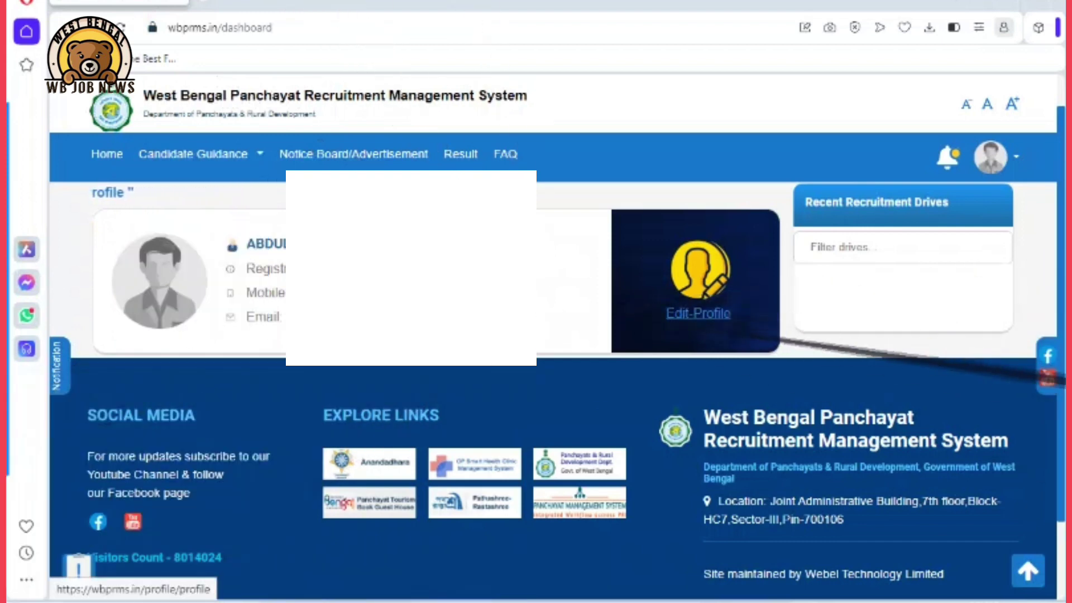
click(698, 313)
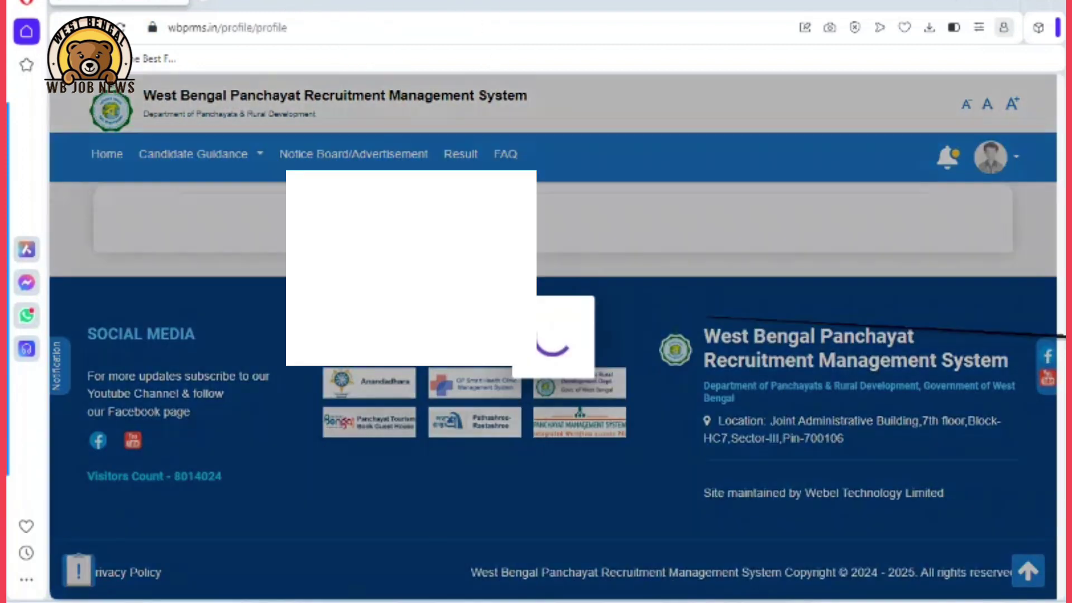
scroll(559, 363, down, 10)
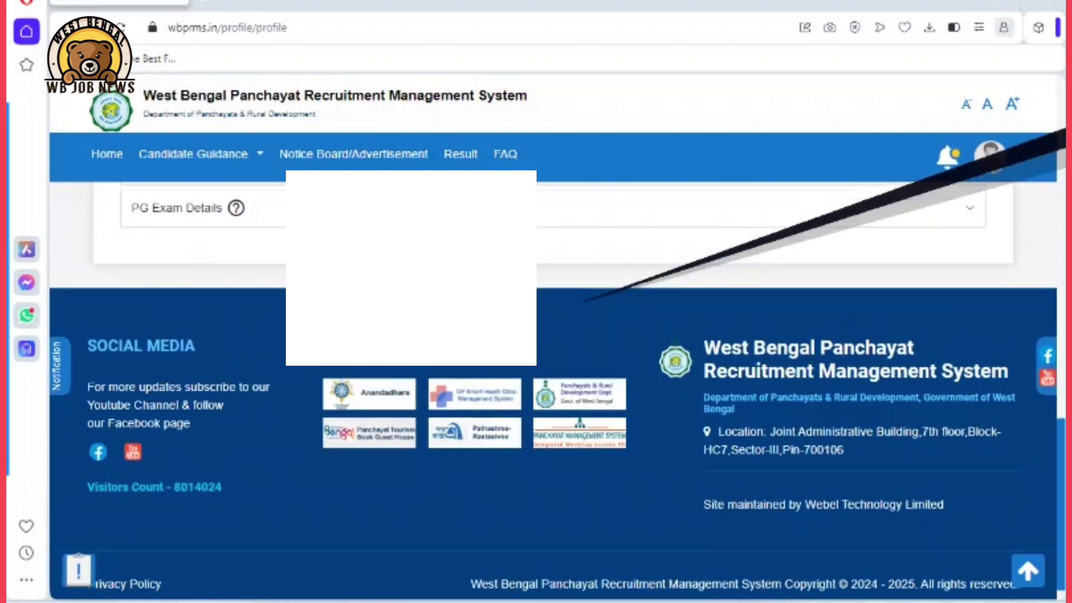
scroll(558, 363, up, 8)
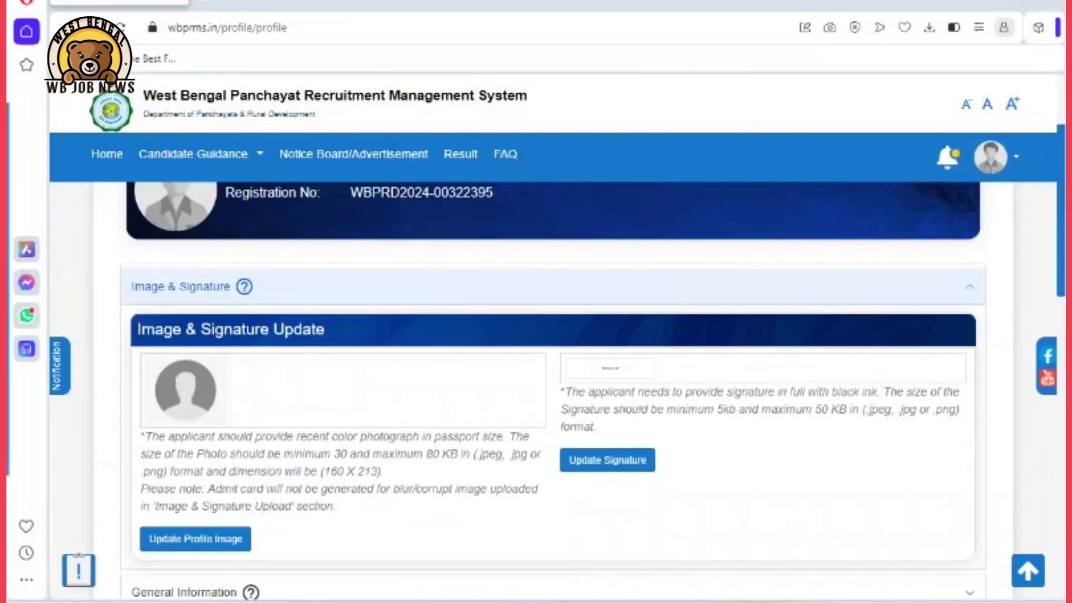
scroll(553, 363, down, 2)
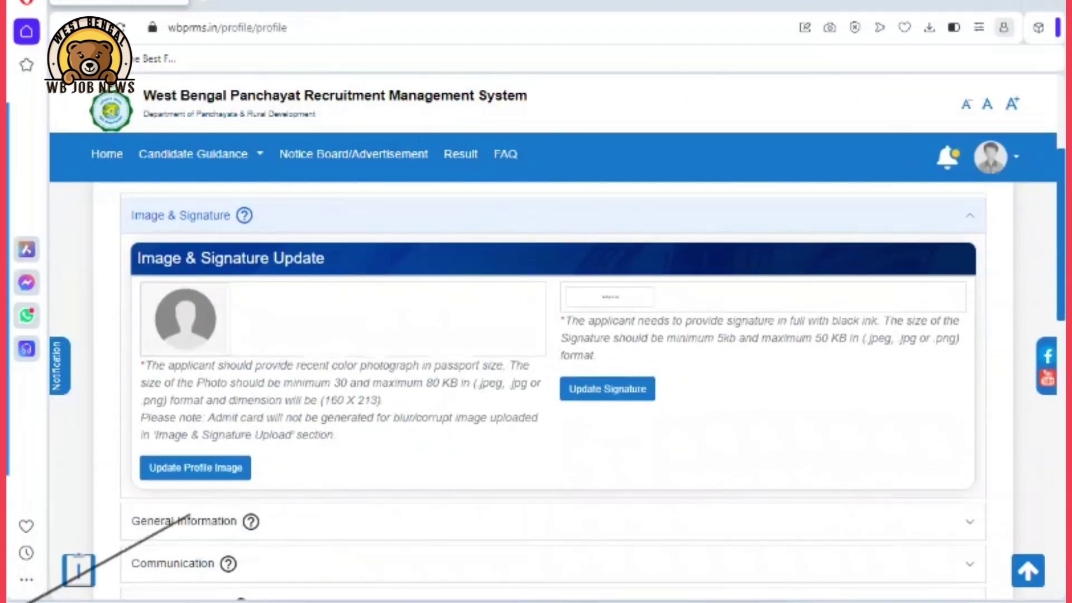
Examine the photo and signature upload requirements, highlighting the photo's (160 X 213) dimension and its 30 and 80 KB size limits.
click(186, 469)
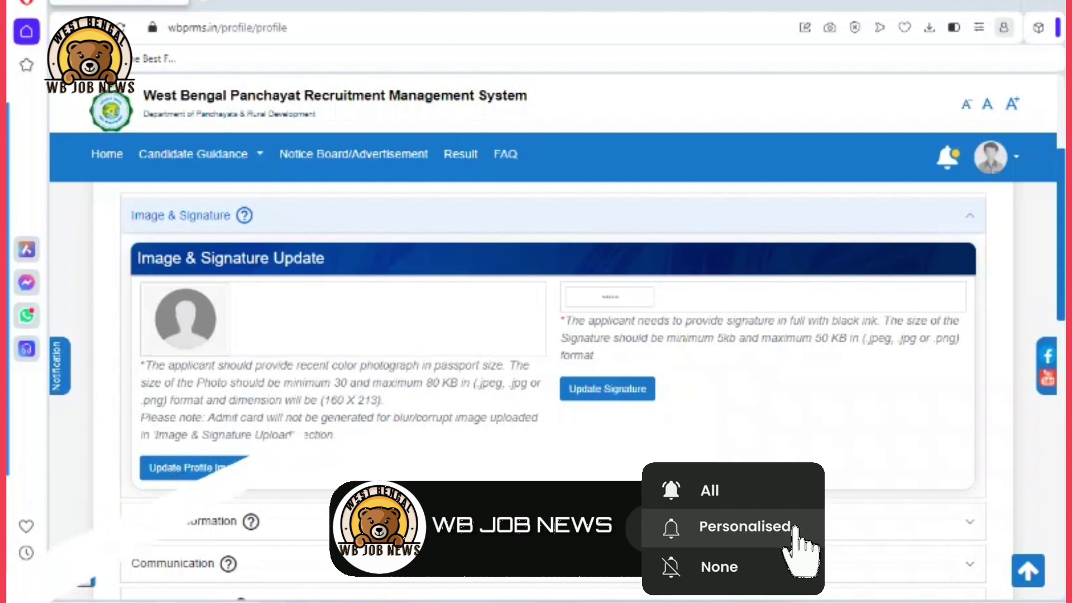
drag(321, 400, 381, 401)
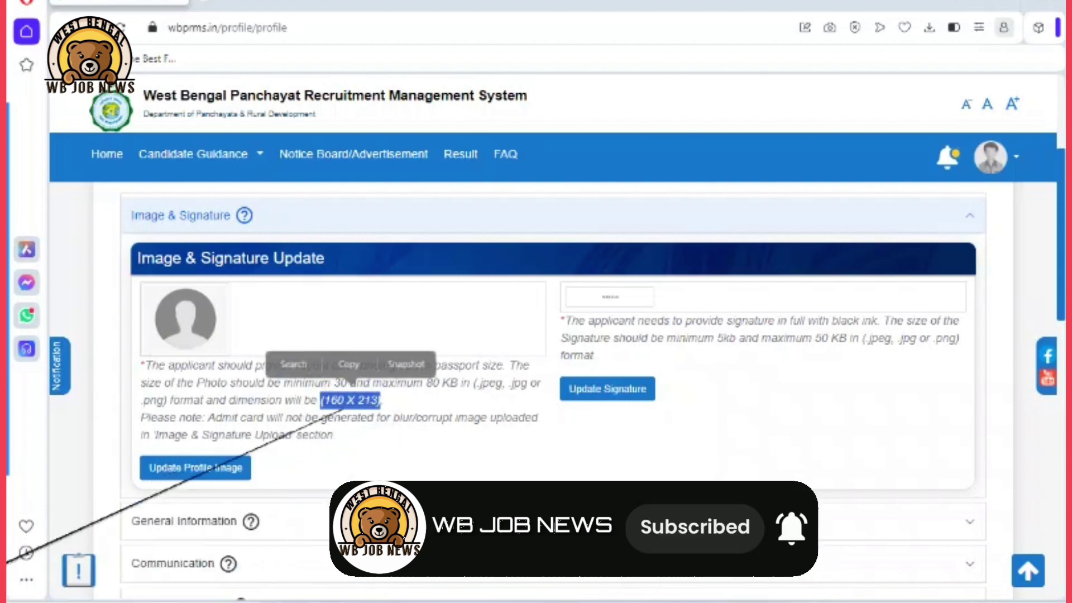
click(373, 406)
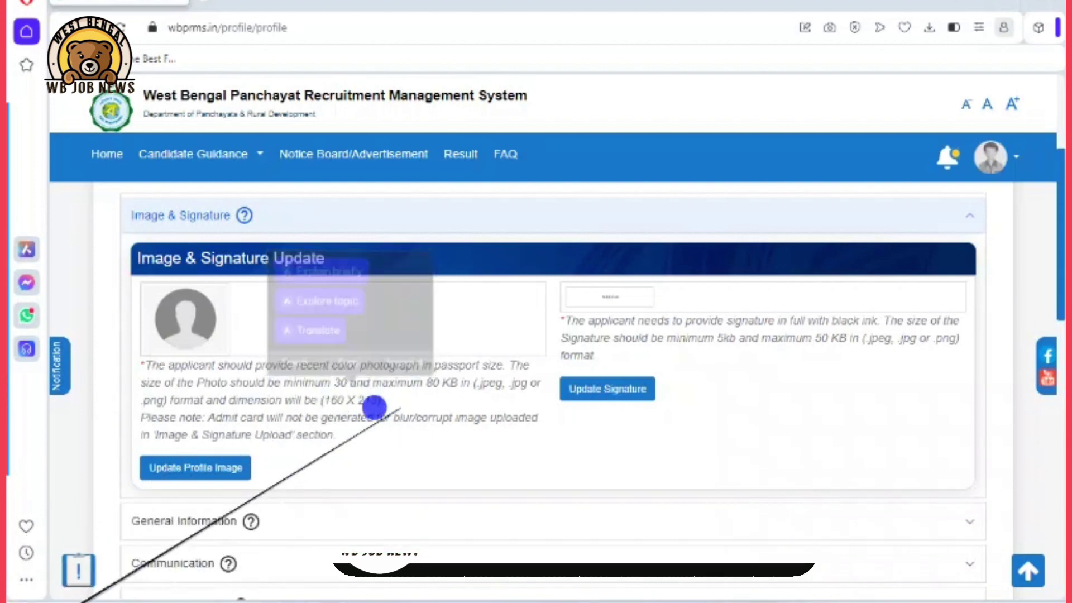
drag(427, 383, 463, 383)
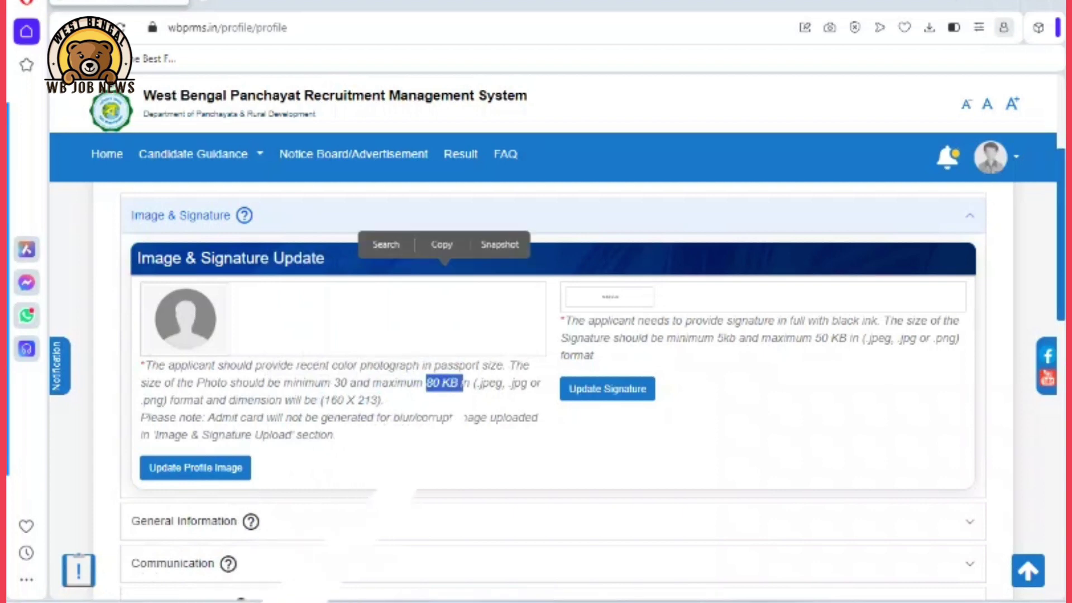
double_click(341, 383)
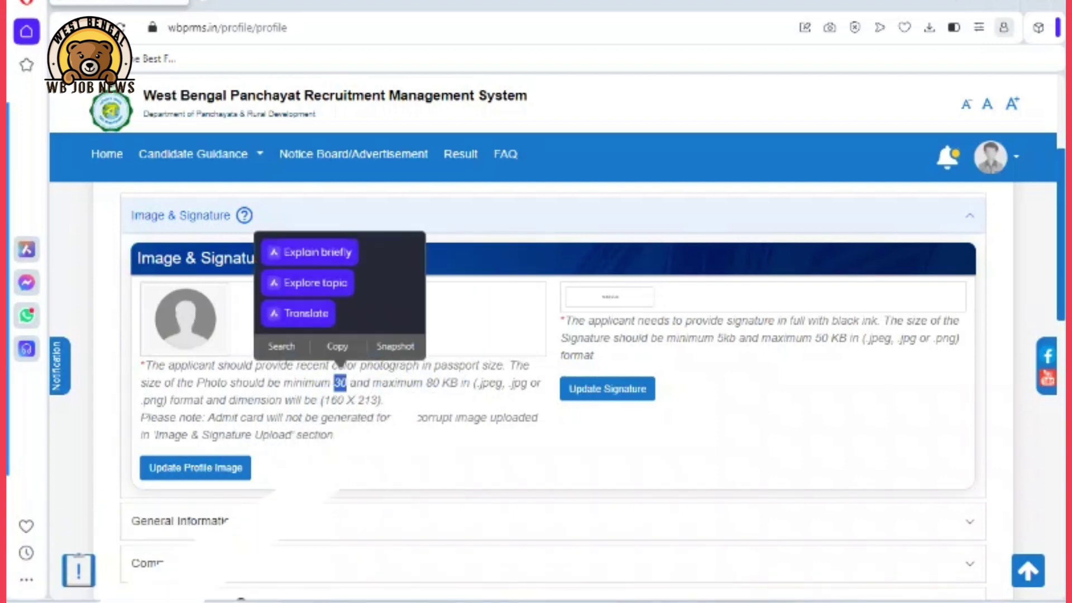
double_click(432, 383)
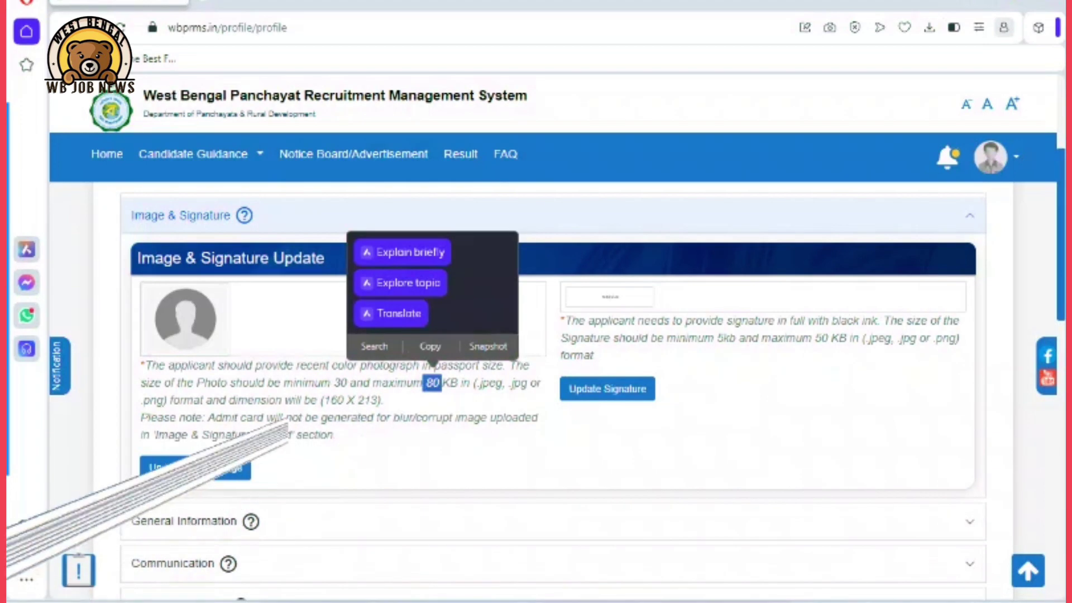
click(346, 427)
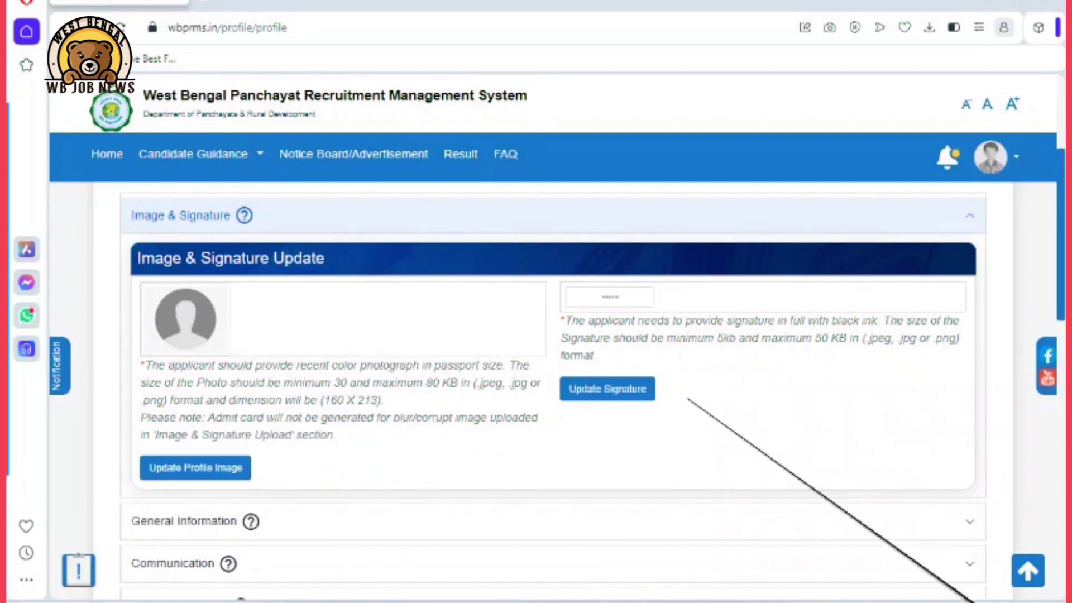
click(579, 397)
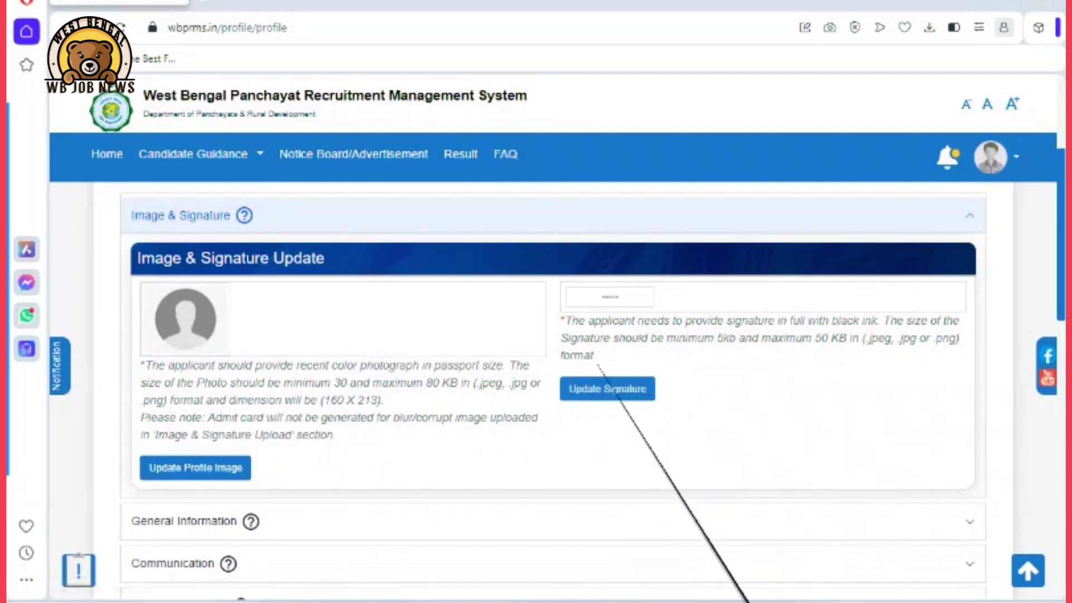
Review the list of profile sections from Image & Signature and General Information through the addresses to PG Exam Details.
scroll(586, 399, down, 10)
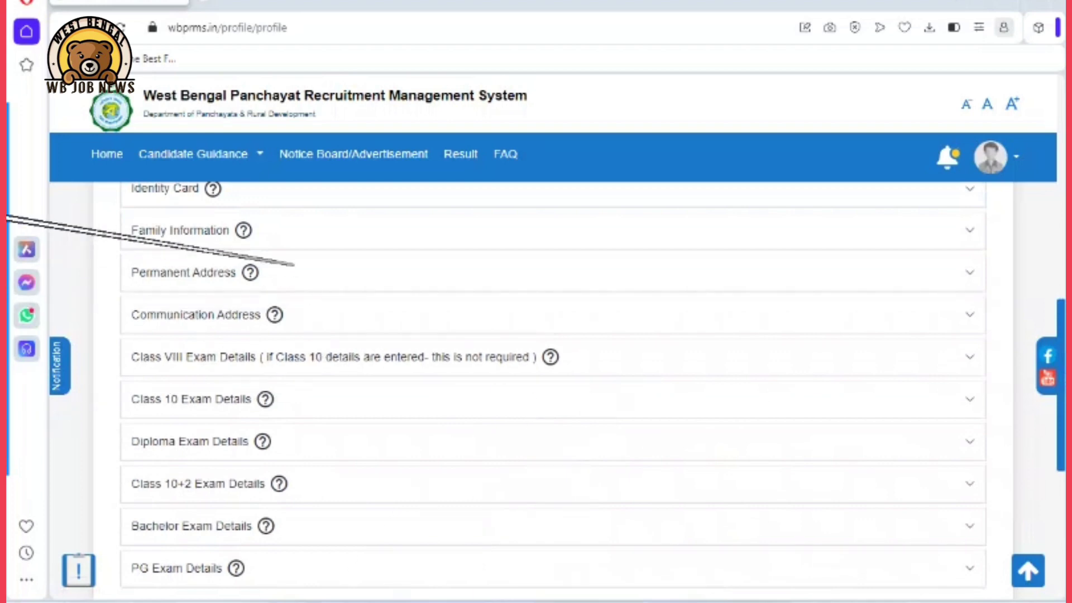
scroll(553, 391, up, 2)
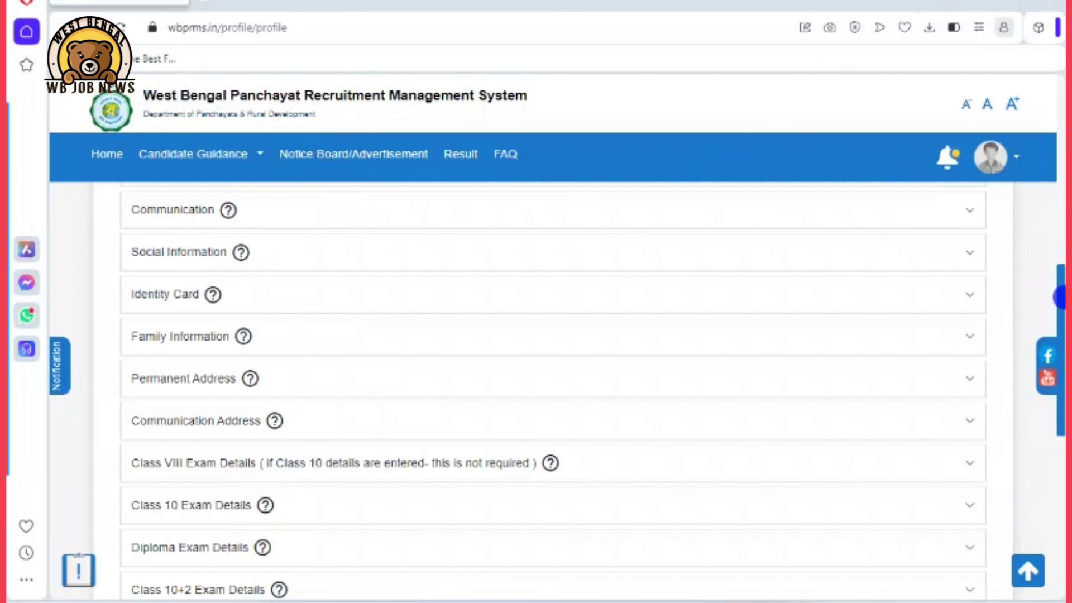
scroll(553, 391, up, 3)
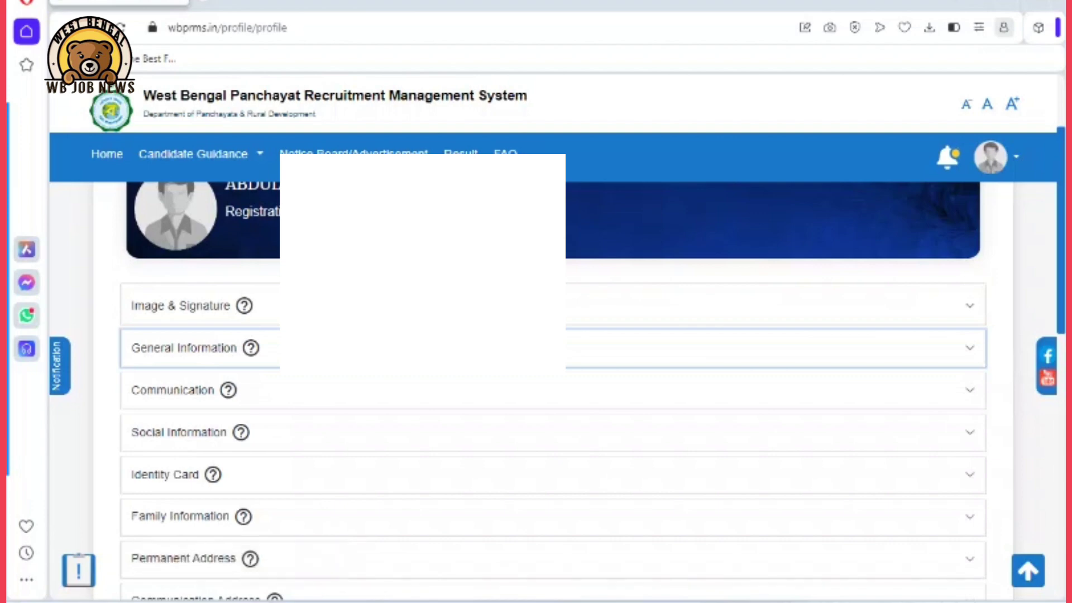
scroll(552, 391, down, 4)
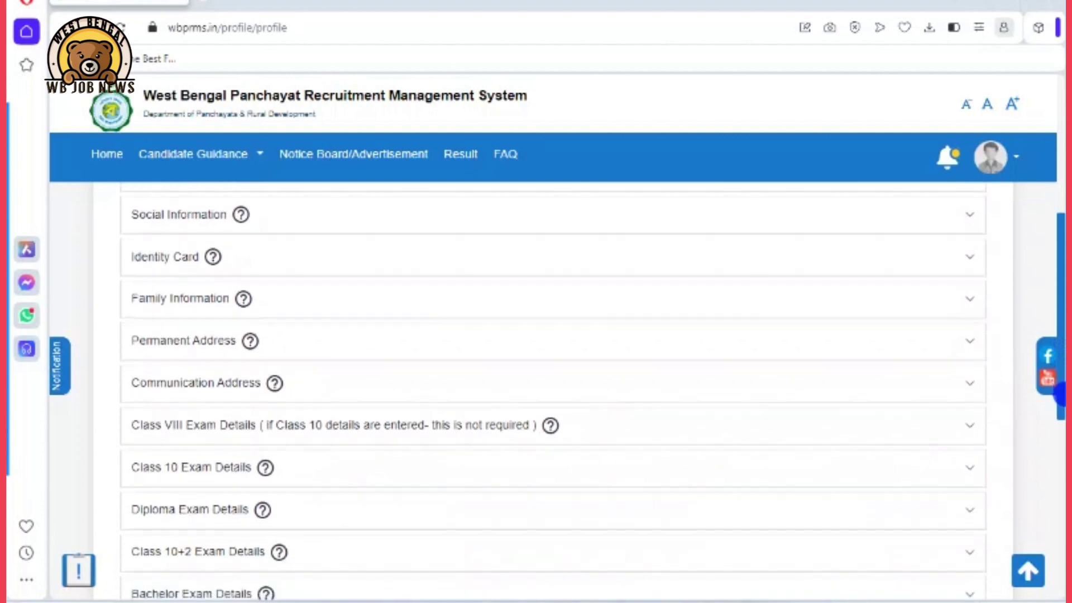
scroll(552, 391, down, 1)
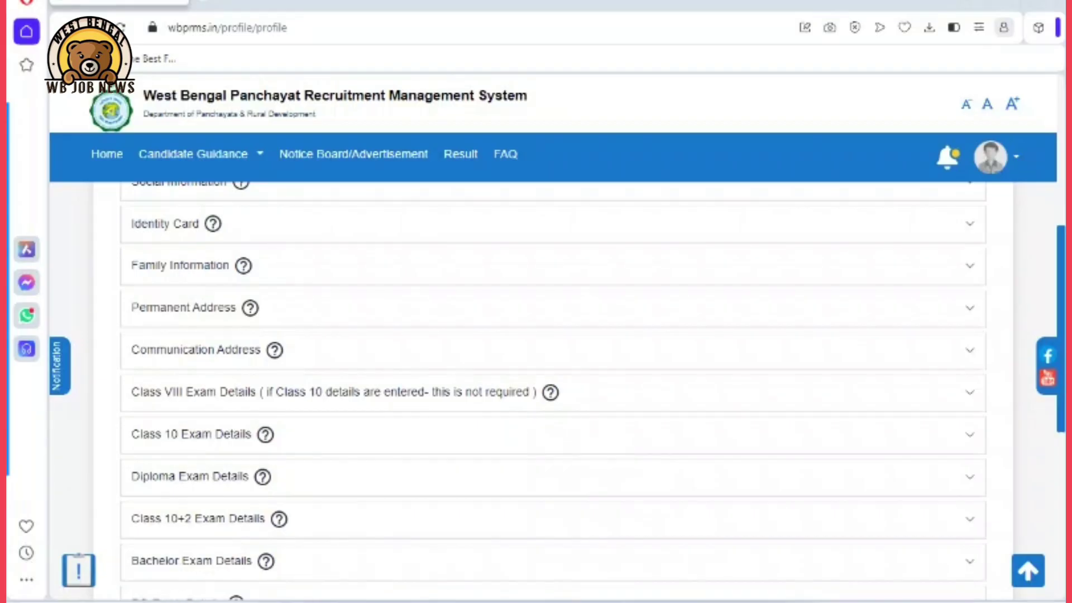
scroll(553, 391, down, 4)
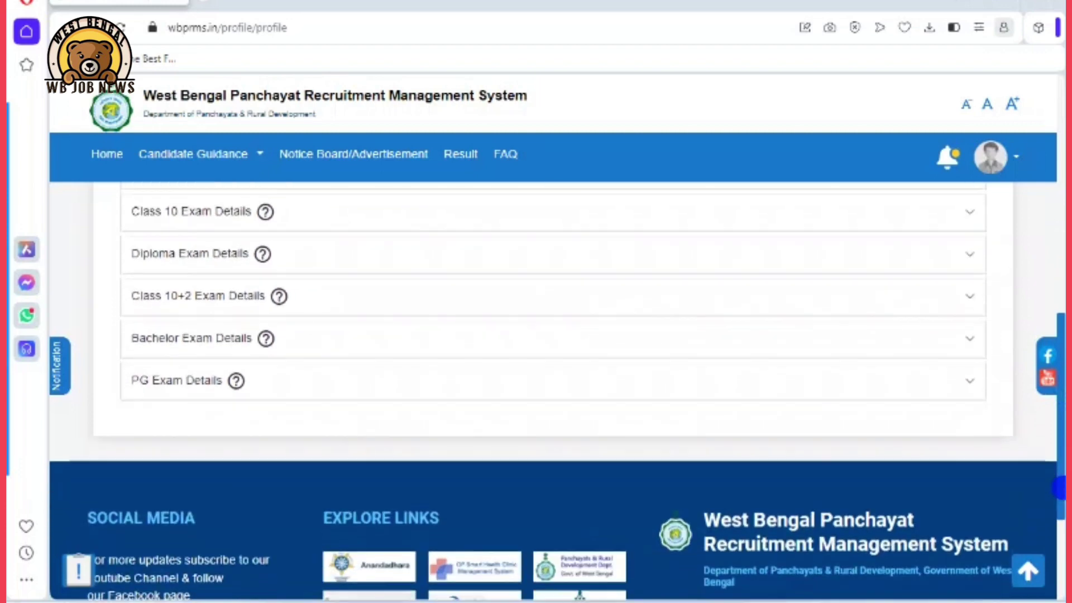
scroll(552, 390, up, 2)
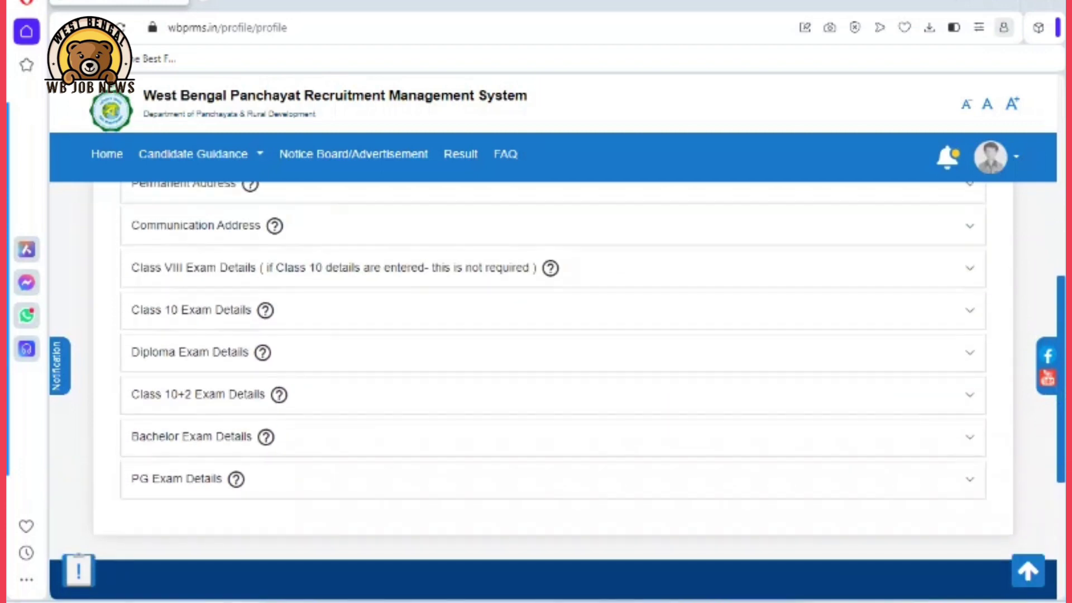